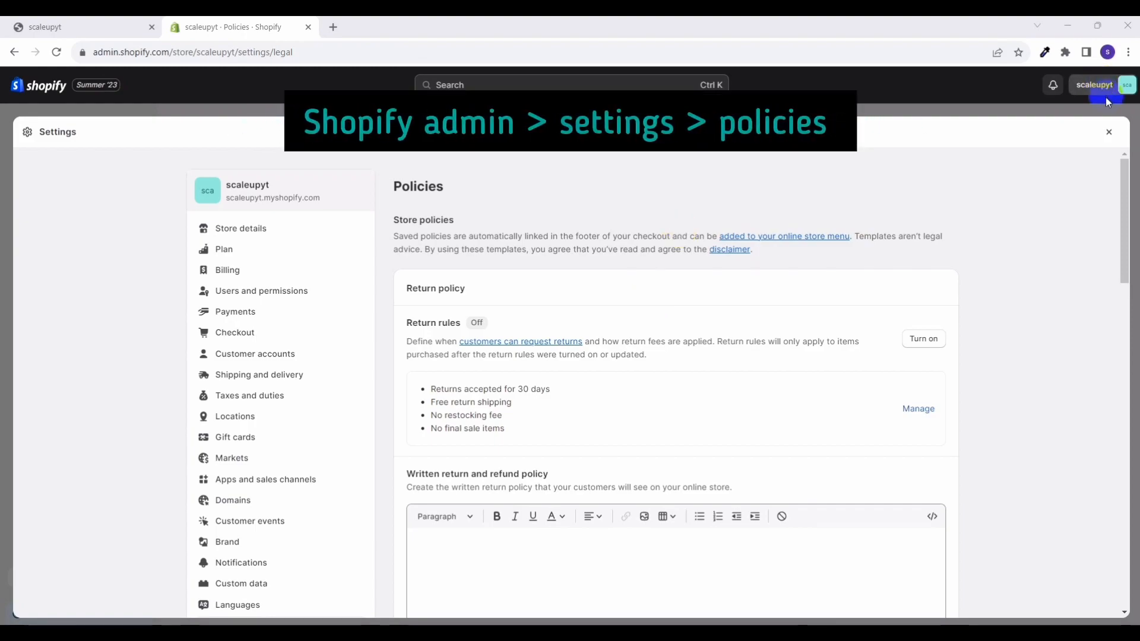
Leave the current settings page and reopen the store's Policies settings from the admin home.
{"action": "left_click", "coordinate": [1108, 132]}
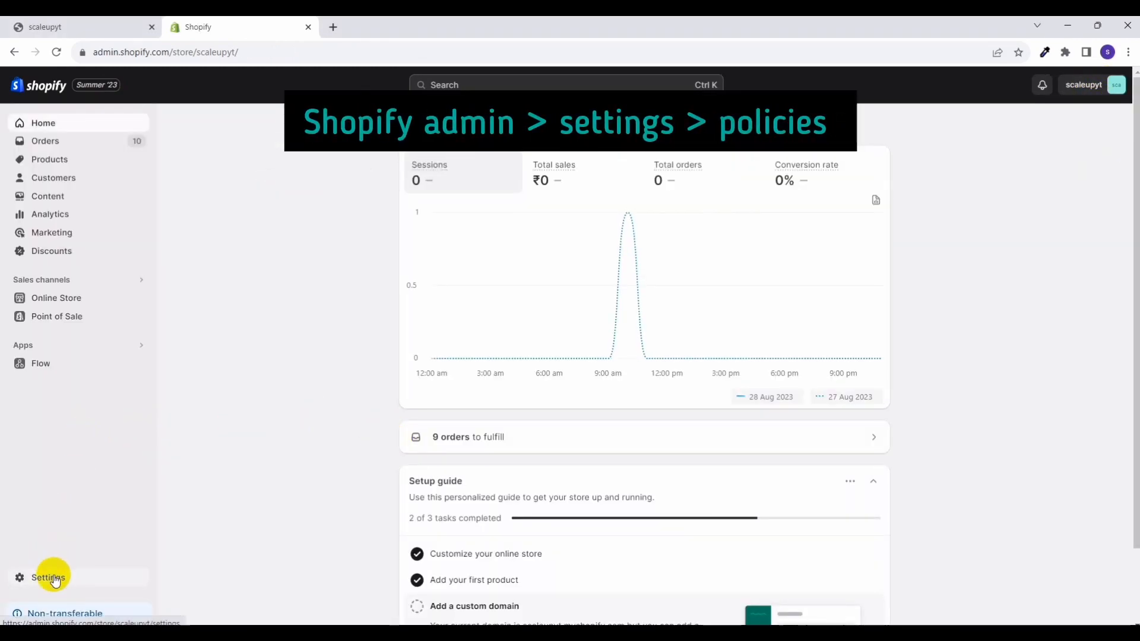
{"action": "left_click", "coordinate": [53, 578]}
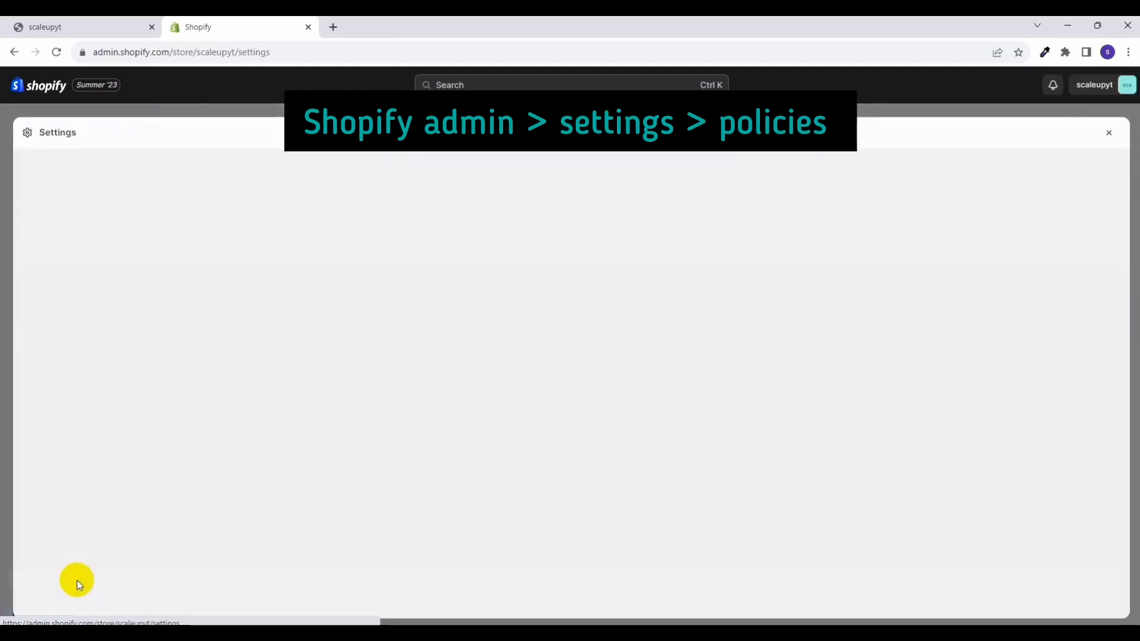
{"action": "scroll", "coordinate": [352, 415], "scroll_direction": "down", "scroll_amount": 5}
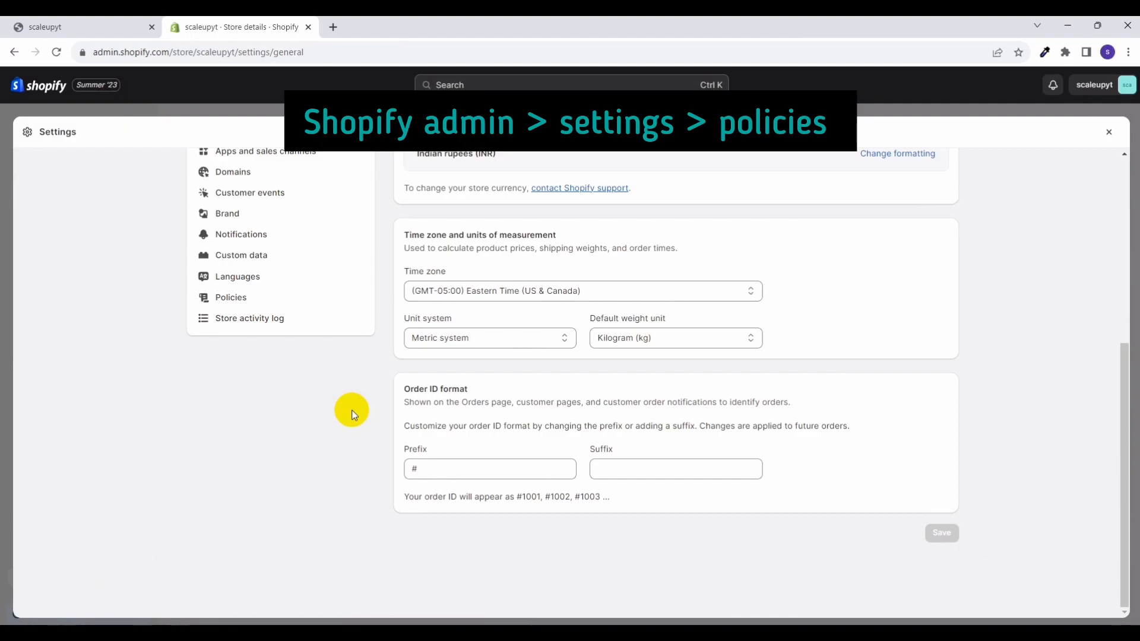
{"action": "left_click", "coordinate": [258, 306]}
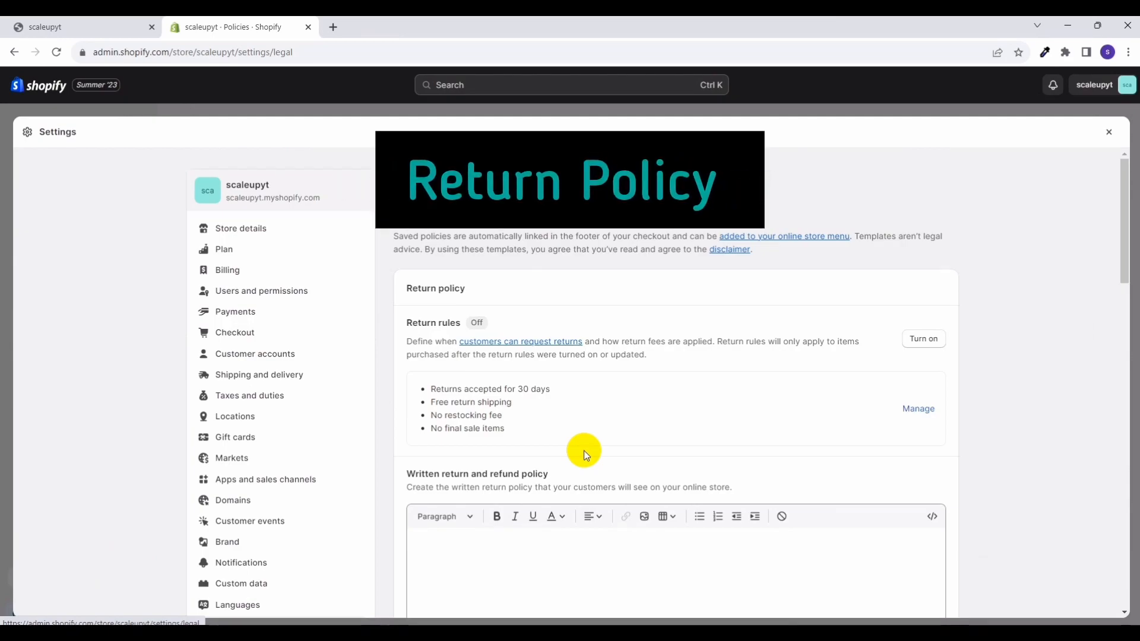
Fill the written return and refund policy with the default template.
{"action": "scroll", "coordinate": [585, 451], "scroll_direction": "down", "scroll_amount": 3}
{"action": "scroll", "coordinate": [586, 450], "scroll_direction": "up", "scroll_amount": 3}
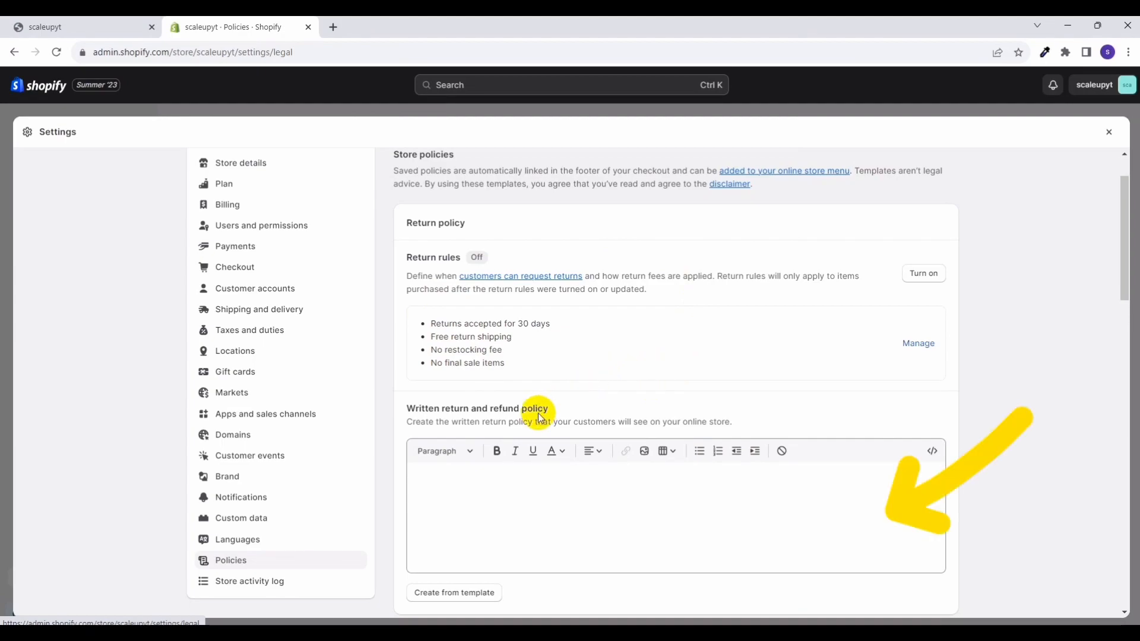
{"action": "left_click", "coordinate": [521, 494]}
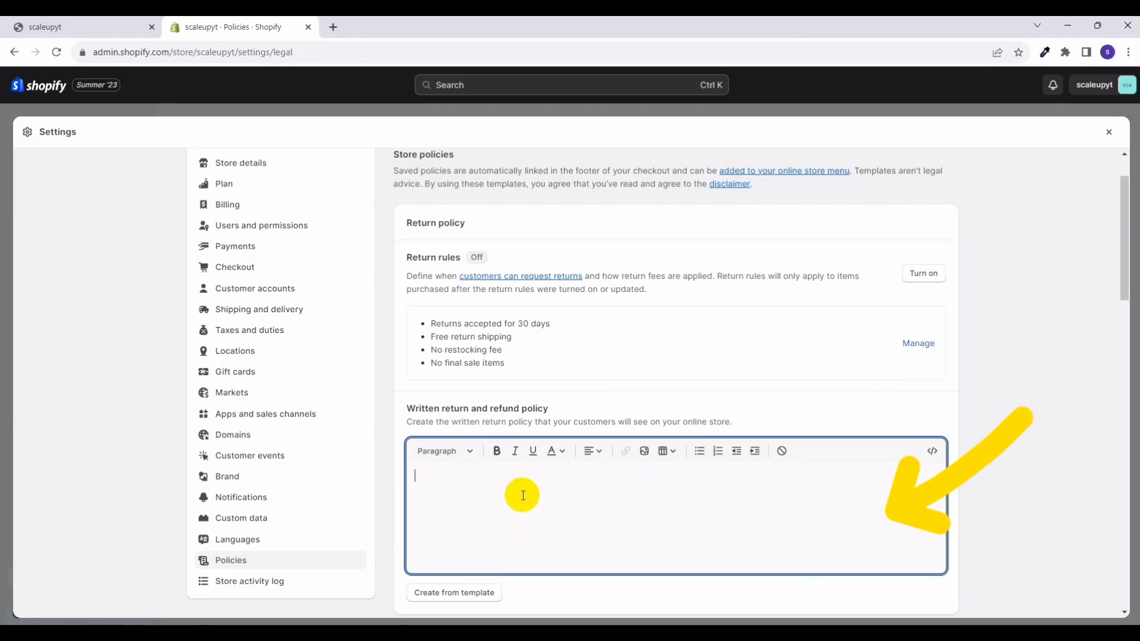
{"action": "scroll", "coordinate": [523, 495], "scroll_direction": "down", "scroll_amount": 4}
{"action": "scroll", "coordinate": [522, 495], "scroll_direction": "up", "scroll_amount": 4}
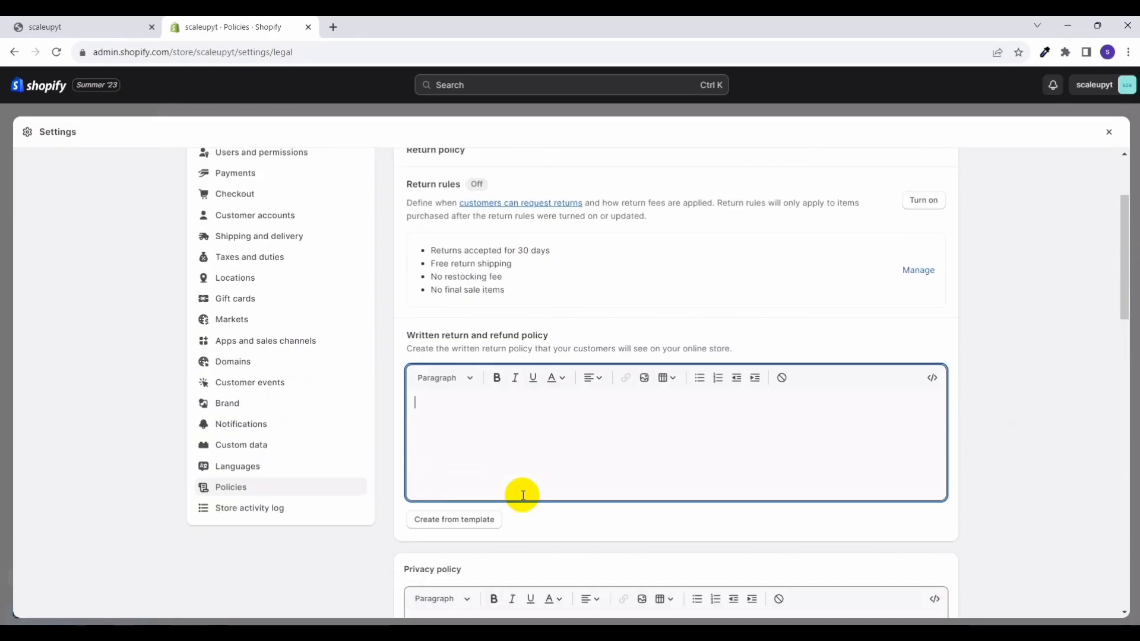
{"action": "scroll", "coordinate": [522, 495], "scroll_direction": "down", "scroll_amount": 1}
{"action": "scroll", "coordinate": [523, 495], "scroll_direction": "down", "scroll_amount": 1}
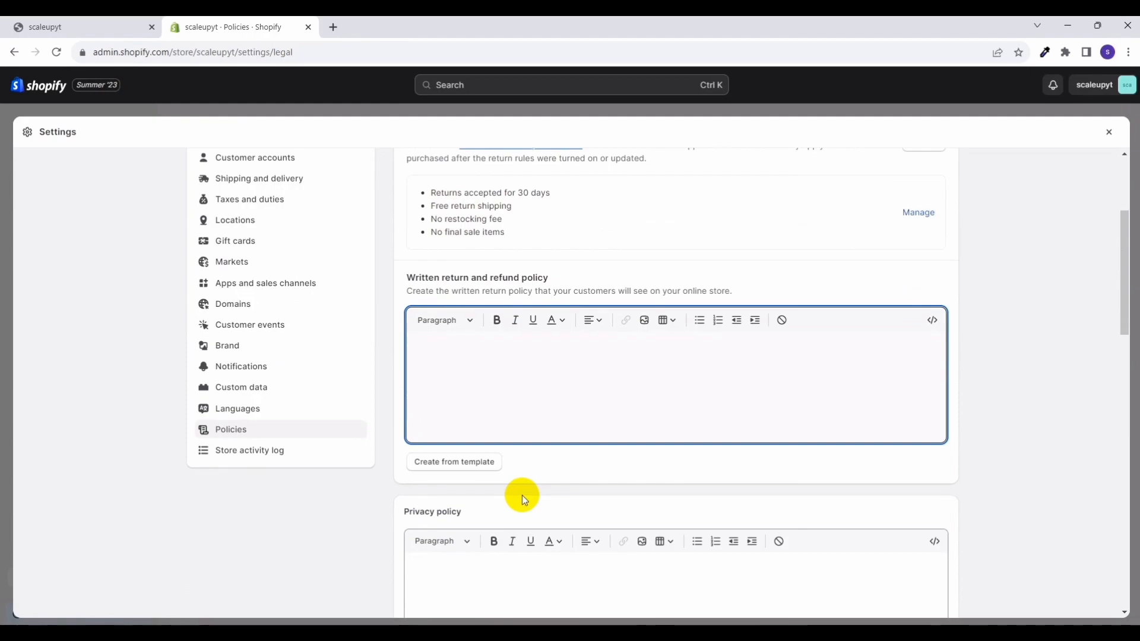
{"action": "scroll", "coordinate": [516, 484], "scroll_direction": "up", "scroll_amount": 2}
{"action": "scroll", "coordinate": [577, 464], "scroll_direction": "down", "scroll_amount": 2}
{"action": "left_click", "coordinate": [488, 468]}
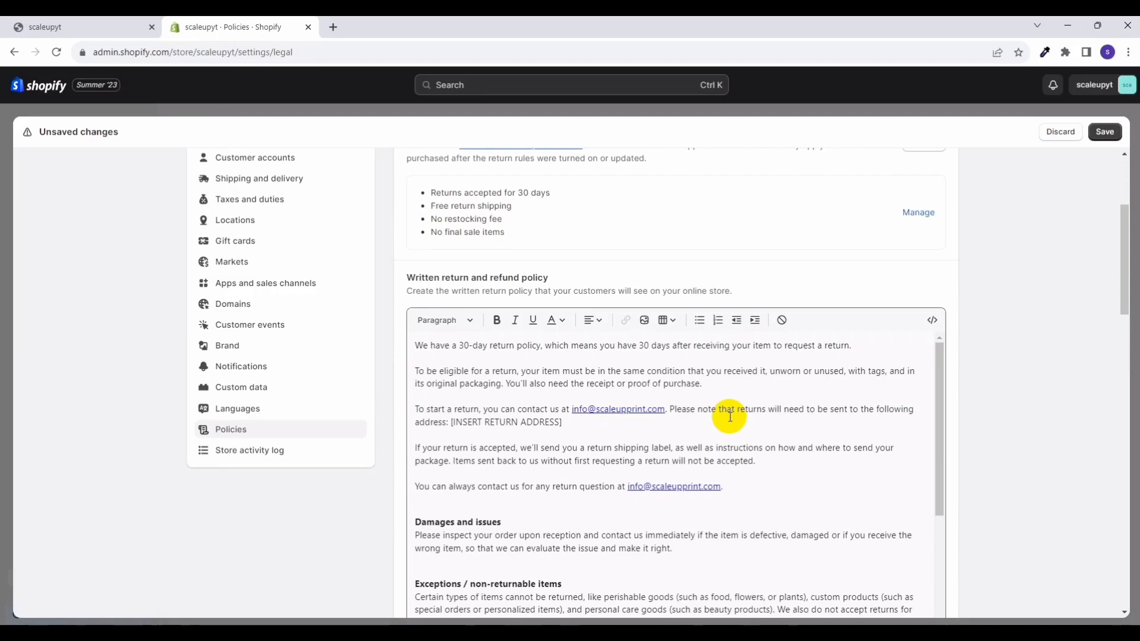
Review the return policy template and delete its [INSERT RETURN ADDRESS] placeholder.
{"action": "scroll", "coordinate": [730, 416], "scroll_direction": "down", "scroll_amount": 3}
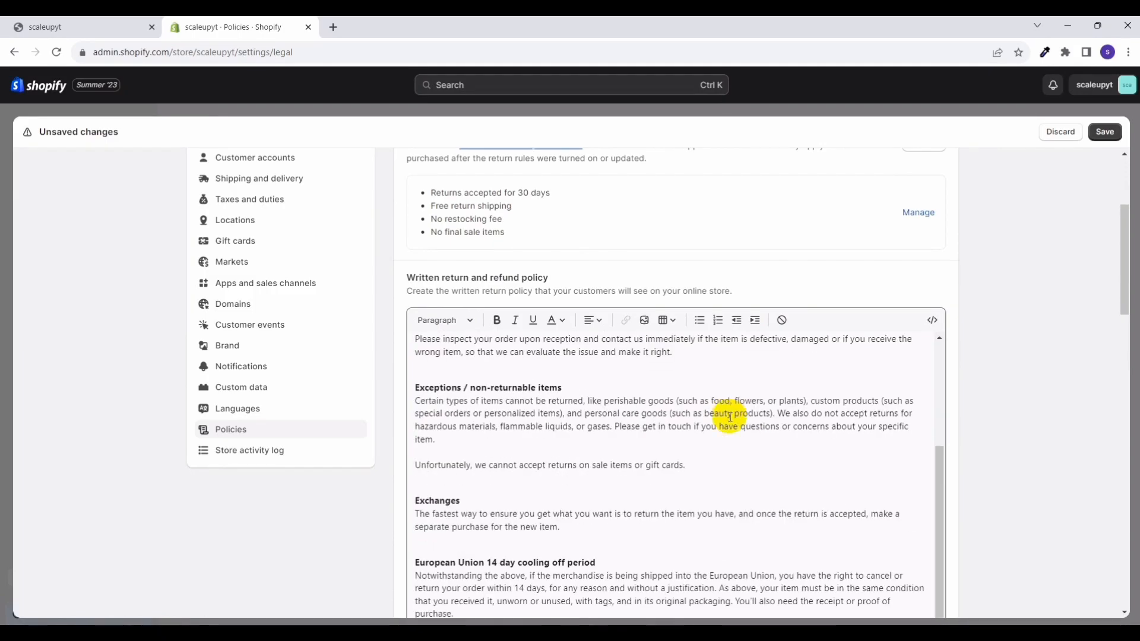
{"action": "scroll", "coordinate": [907, 395], "scroll_direction": "down", "scroll_amount": 1}
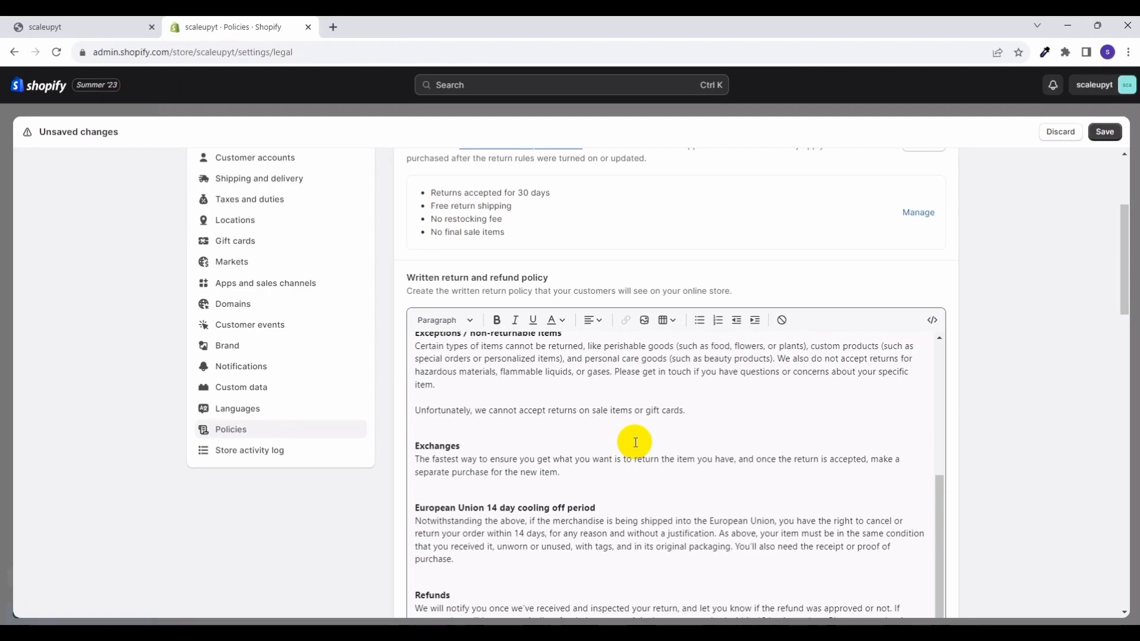
{"action": "scroll", "coordinate": [634, 442], "scroll_direction": "up", "scroll_amount": 3}
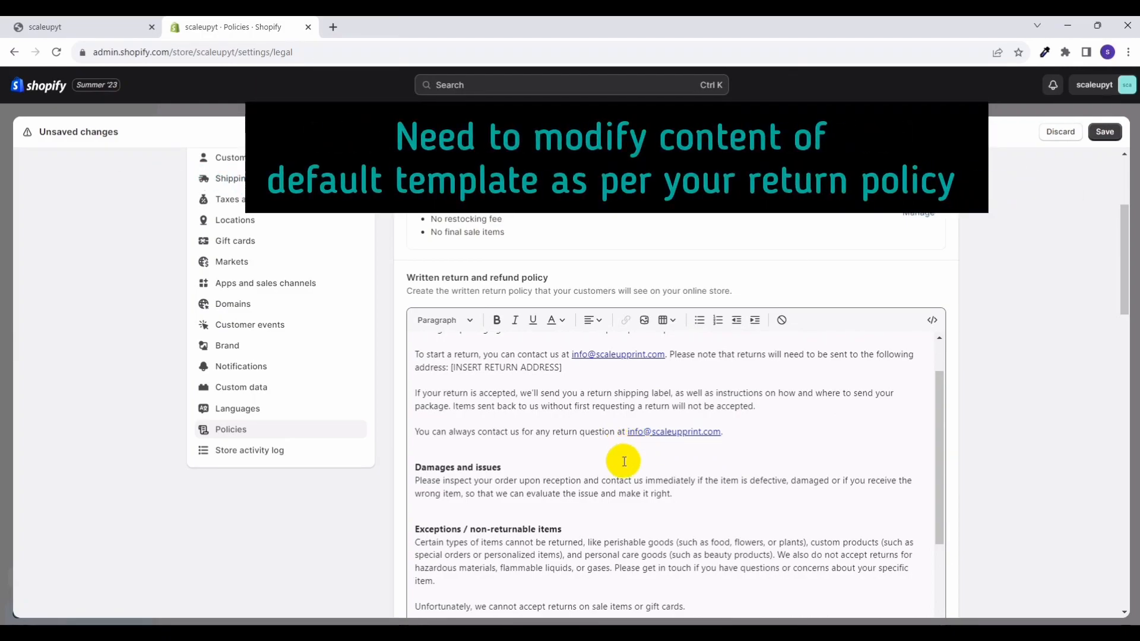
{"action": "scroll", "coordinate": [624, 461], "scroll_direction": "up", "scroll_amount": 1}
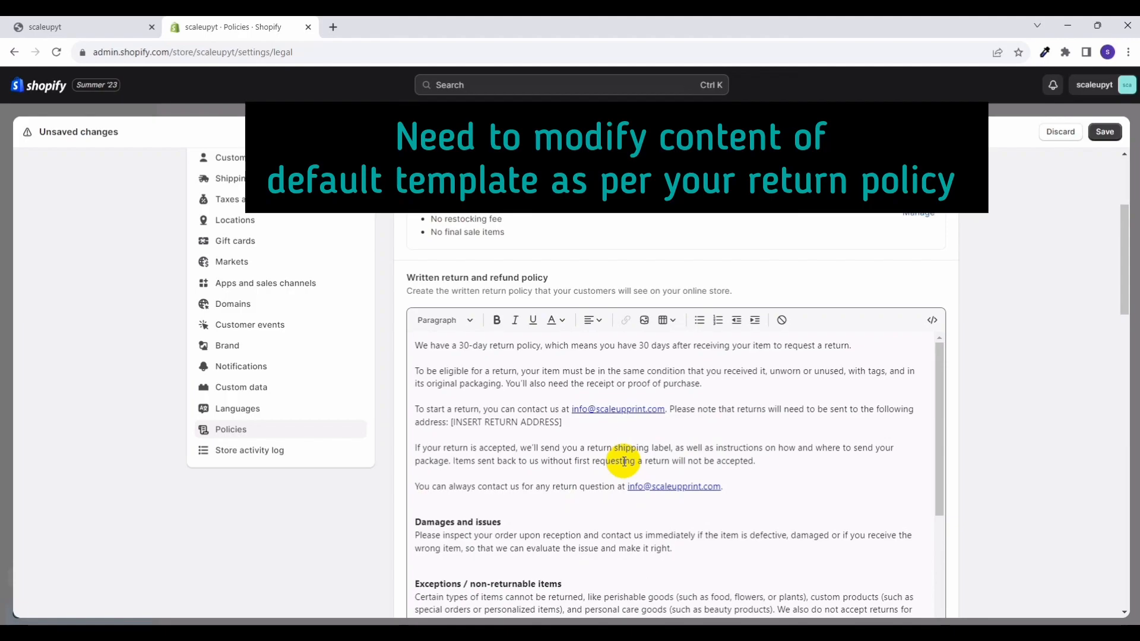
{"action": "left_click", "coordinate": [569, 422]}
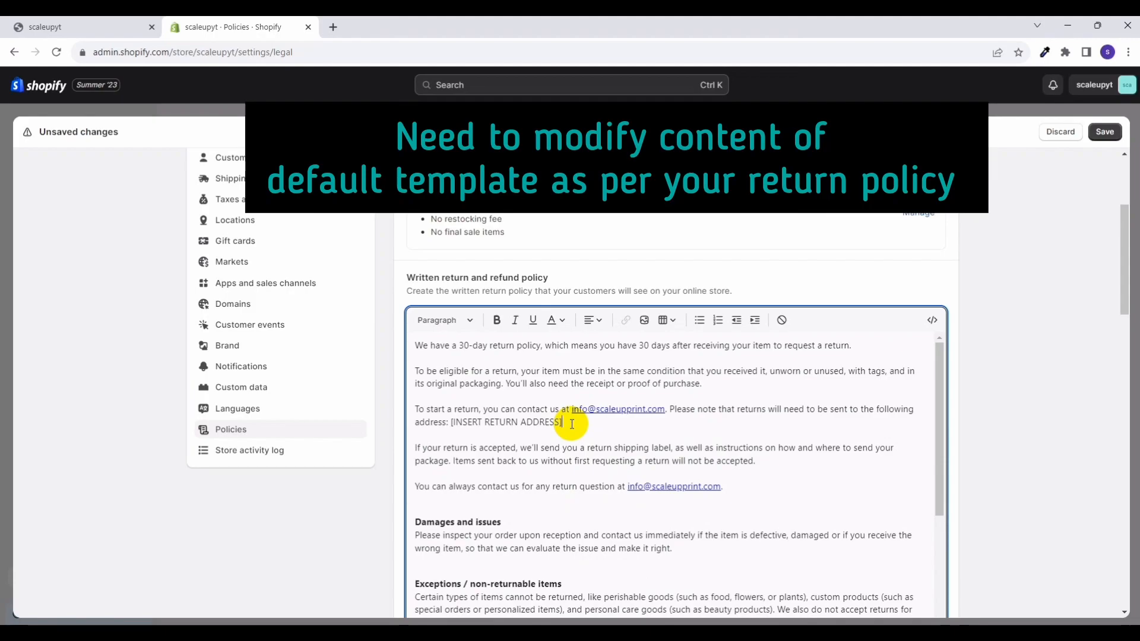
{"action": "key", "text": "BackSpace"}
{"action": "key", "text": "BackSpace"}
{"action": "key", "text": "BackSpace"}
{"action": "key", "text": "BackSpace"}
{"action": "key", "text": "BackSpace"}
{"action": "key", "text": "BackSpace"}
{"action": "key", "text": "BackSpace"}
{"action": "key", "text": "BackSpace"}
{"action": "key", "text": "BackSpace"}
{"action": "key", "text": "BackSpace"}
{"action": "key", "text": "BackSpace"}
{"action": "key", "text": "BackSpace"}
{"action": "key", "text": "BackSpace"}
{"action": "key", "text": "BackSpace"}
{"action": "key", "text": "BackSpace"}
{"action": "key", "text": "BackSpace"}
{"action": "key", "text": "BackSpace"}
{"action": "key", "text": "BackSpace"}
{"action": "key", "text": "BackSpace"}
{"action": "key", "text": "BackSpace"}
{"action": "key", "text": "BackSpace"}
{"action": "key", "text": "BackSpace"}
{"action": "key", "text": "BackSpace"}
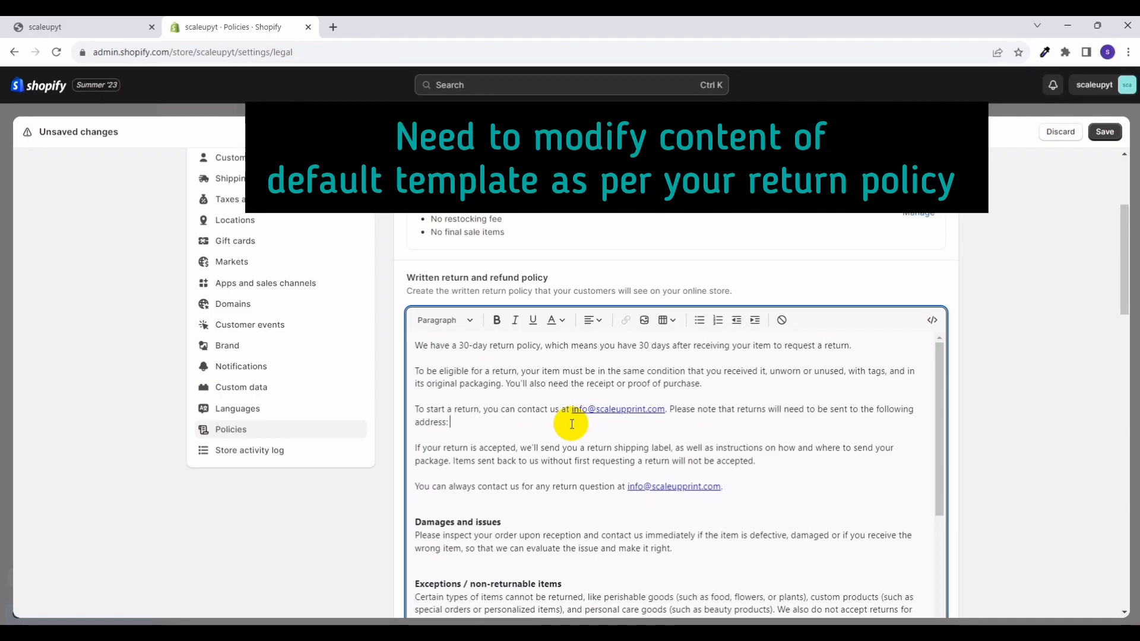
{"action": "scroll", "coordinate": [571, 424], "scroll_direction": "down", "scroll_amount": 2}
{"action": "scroll", "coordinate": [572, 424], "scroll_direction": "down", "scroll_amount": 5}
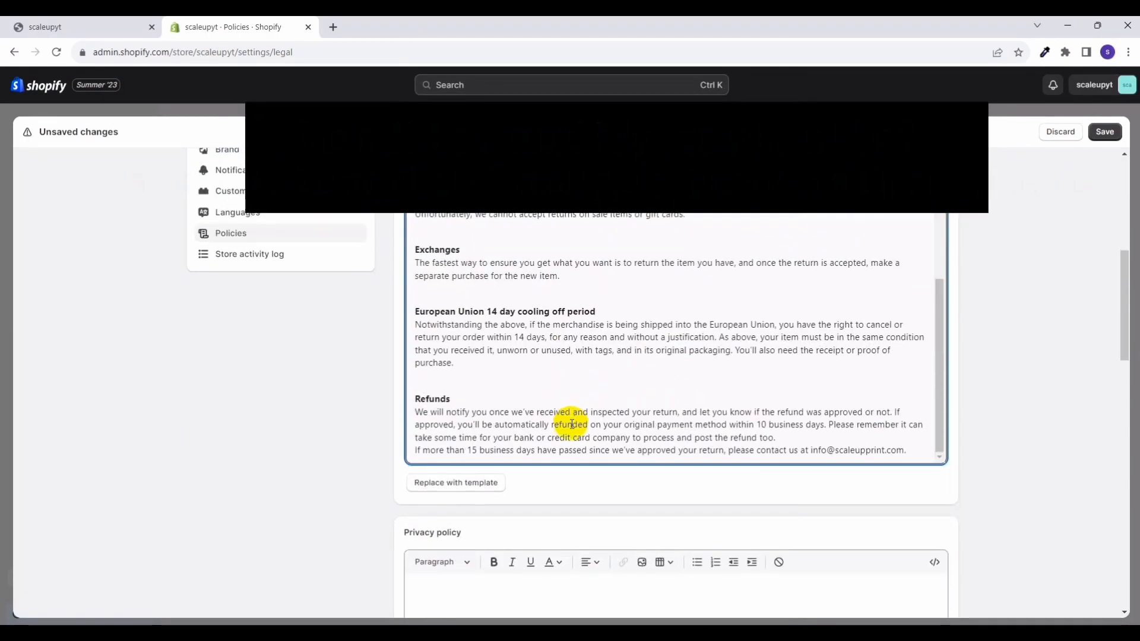
{"action": "scroll", "coordinate": [572, 423], "scroll_direction": "up", "scroll_amount": 4}
{"action": "scroll", "coordinate": [572, 424], "scroll_direction": "up", "scroll_amount": 5}
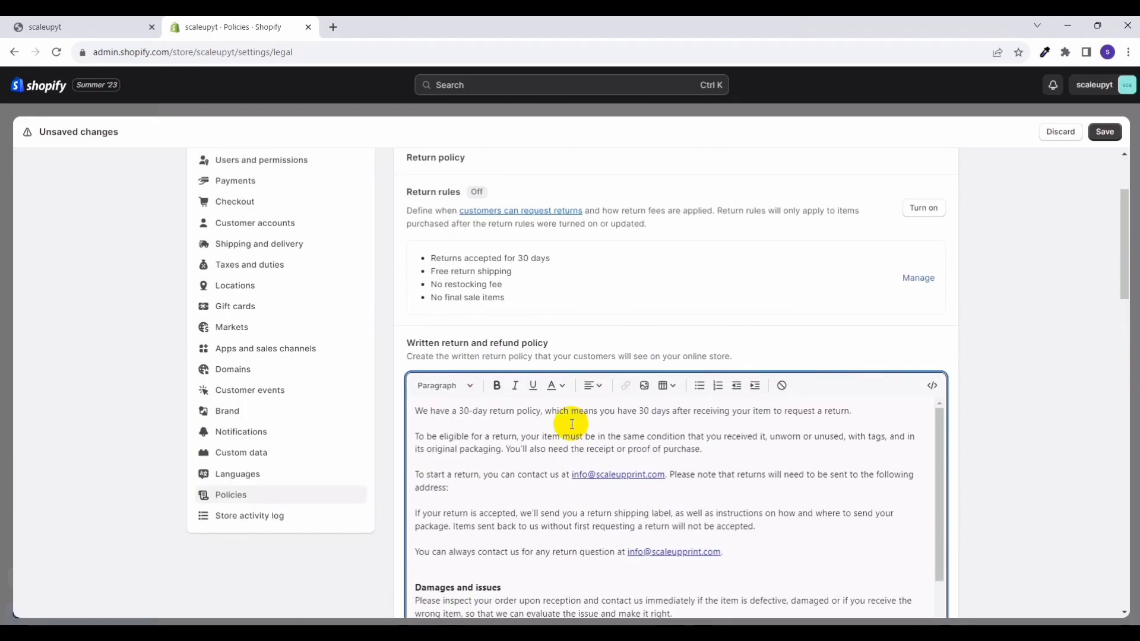
{"action": "type", "text": "[\\"}
{"action": "key", "text": "BackSpace"}
{"action": "key", "text": "BackSpace"}
{"action": "key", "text": "BackSpace"}
Fill the empty Privacy policy with the default template.
{"action": "scroll", "coordinate": [571, 424], "scroll_direction": "down", "scroll_amount": 2}
{"action": "scroll", "coordinate": [1050, 408], "scroll_direction": "down", "scroll_amount": 5}
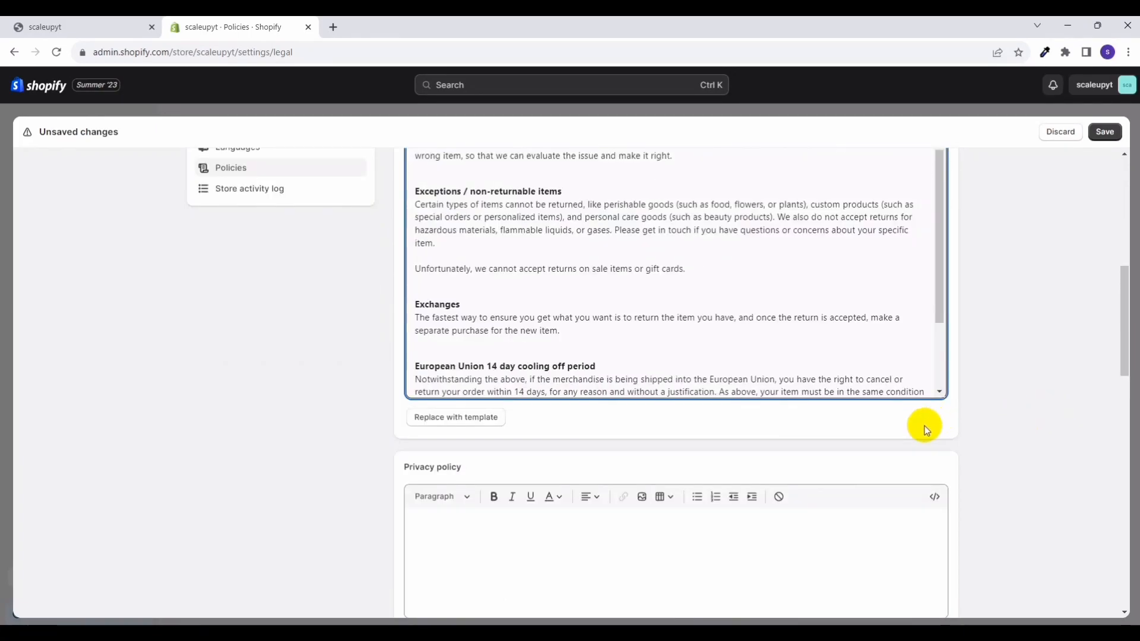
{"action": "scroll", "coordinate": [926, 428], "scroll_direction": "down", "scroll_amount": 3}
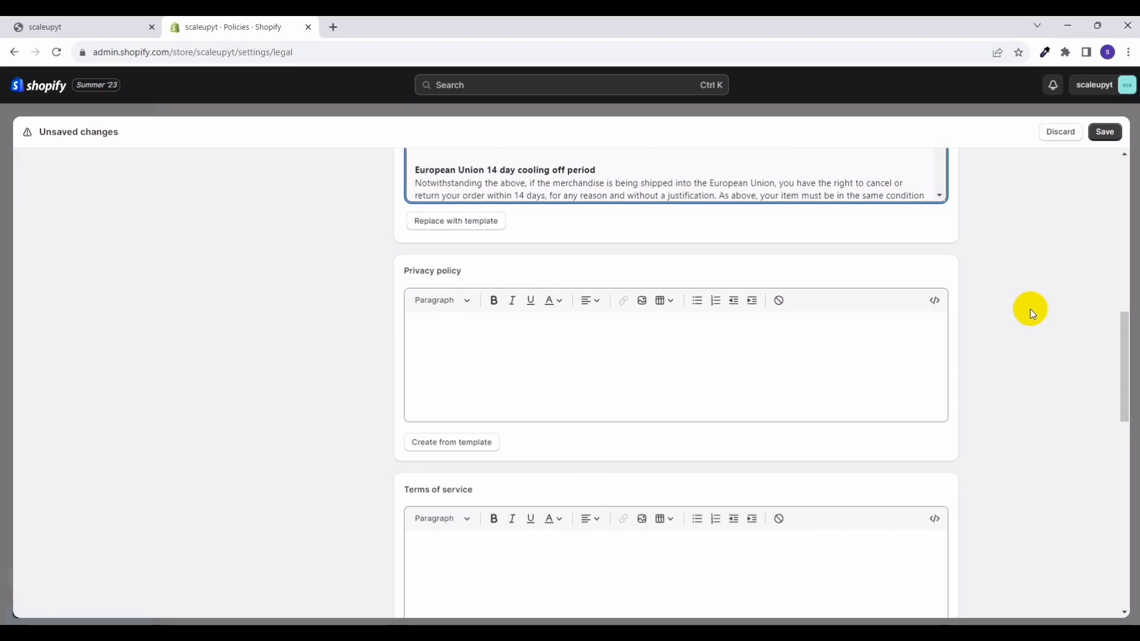
{"action": "scroll", "coordinate": [662, 371], "scroll_direction": "down", "scroll_amount": 1}
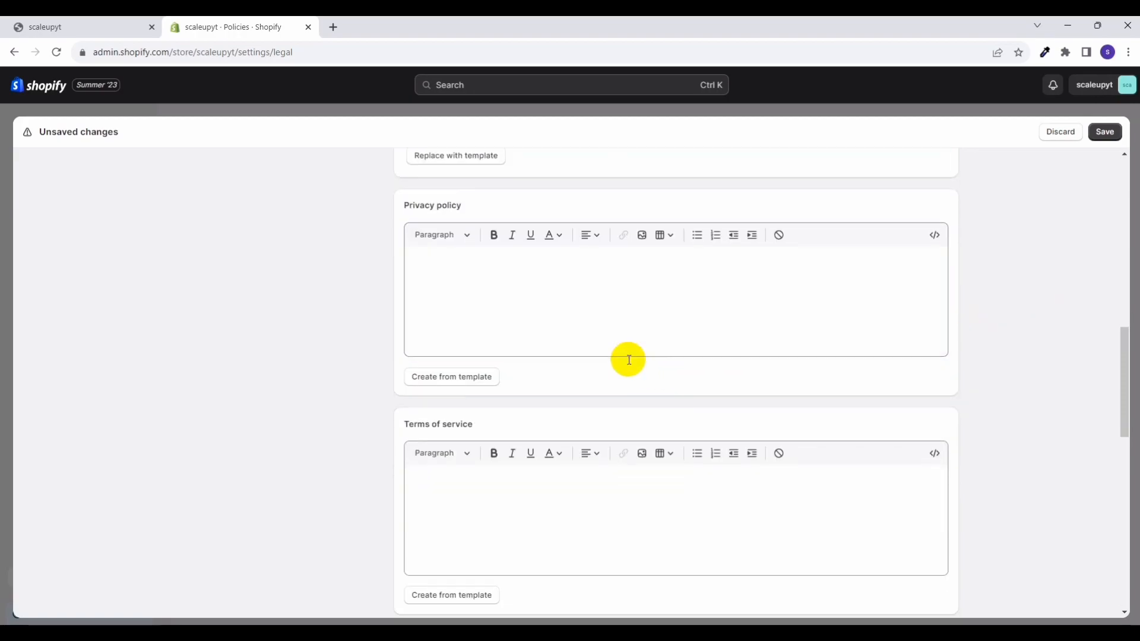
{"action": "left_click", "coordinate": [567, 324]}
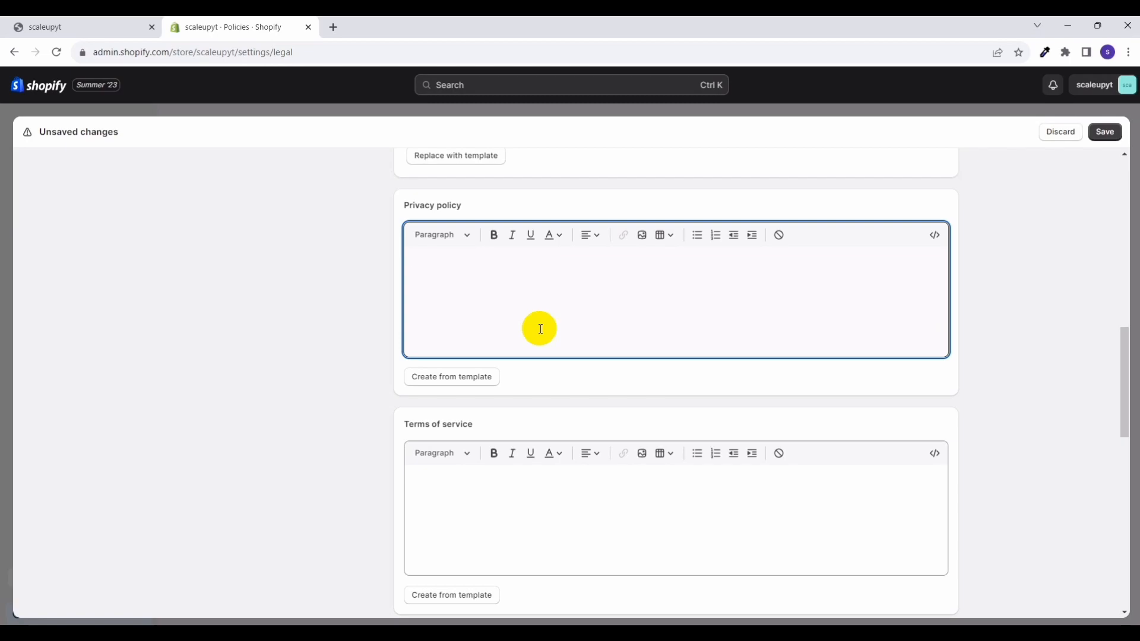
{"action": "left_click", "coordinate": [493, 386]}
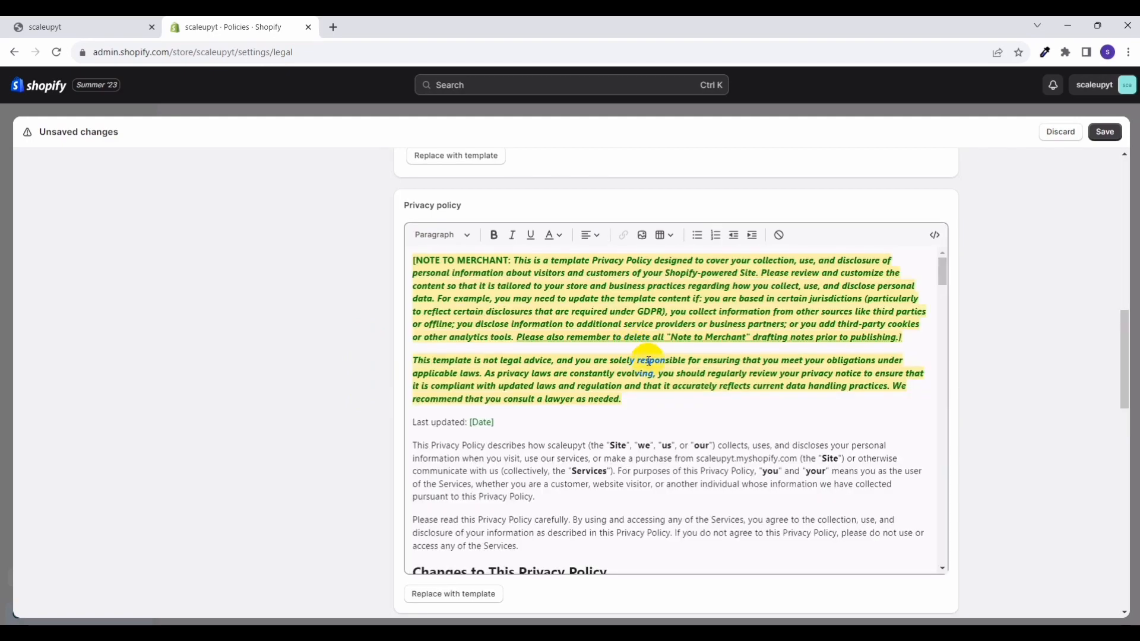
Examine the privacy policy template for merchant notes, the last-updated date and sections that need customizing.
{"action": "scroll", "coordinate": [649, 361], "scroll_direction": "down", "scroll_amount": 1}
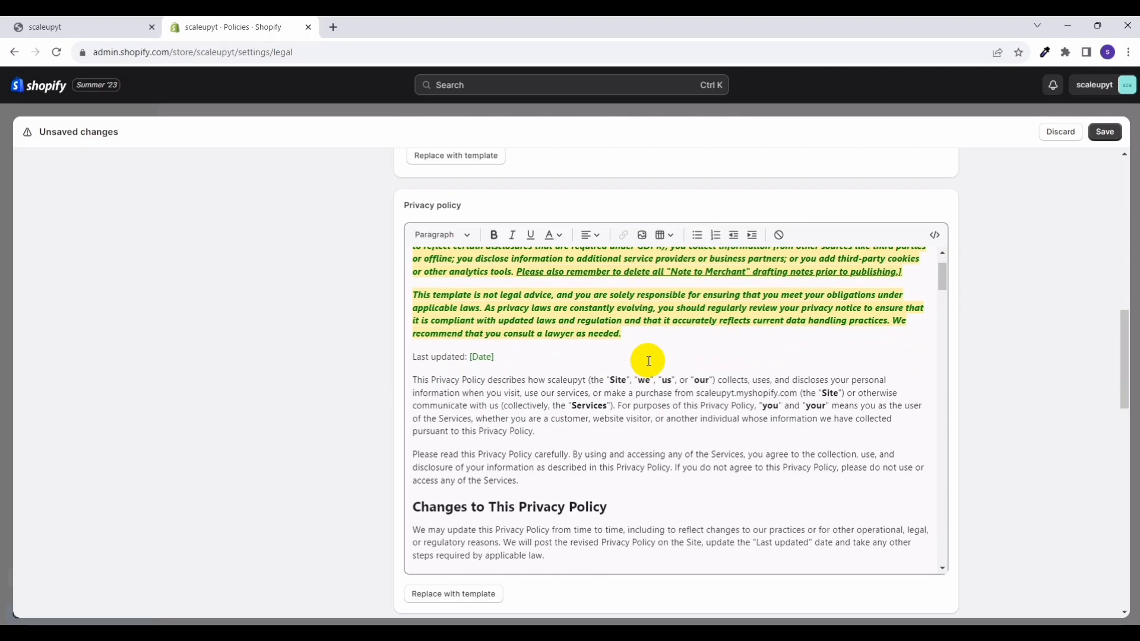
{"action": "scroll", "coordinate": [648, 360], "scroll_direction": "down", "scroll_amount": 6}
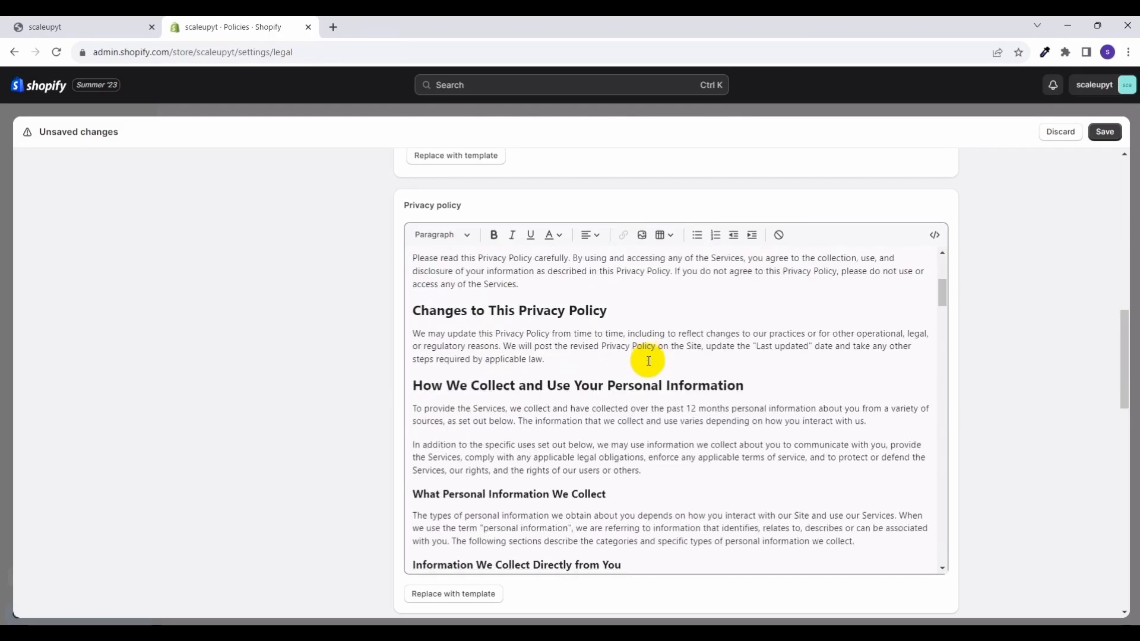
{"action": "scroll", "coordinate": [648, 360], "scroll_direction": "down", "scroll_amount": 3}
{"action": "scroll", "coordinate": [649, 360], "scroll_direction": "up", "scroll_amount": 9}
{"action": "scroll", "coordinate": [648, 361], "scroll_direction": "up", "scroll_amount": 1}
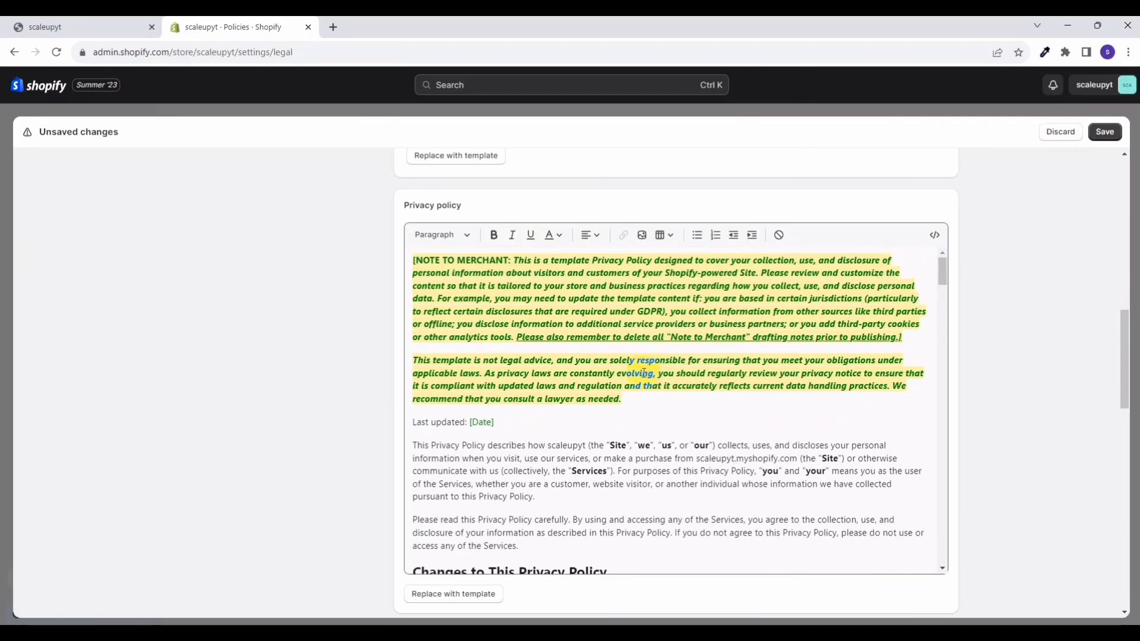
{"action": "left_click", "coordinate": [552, 422]}
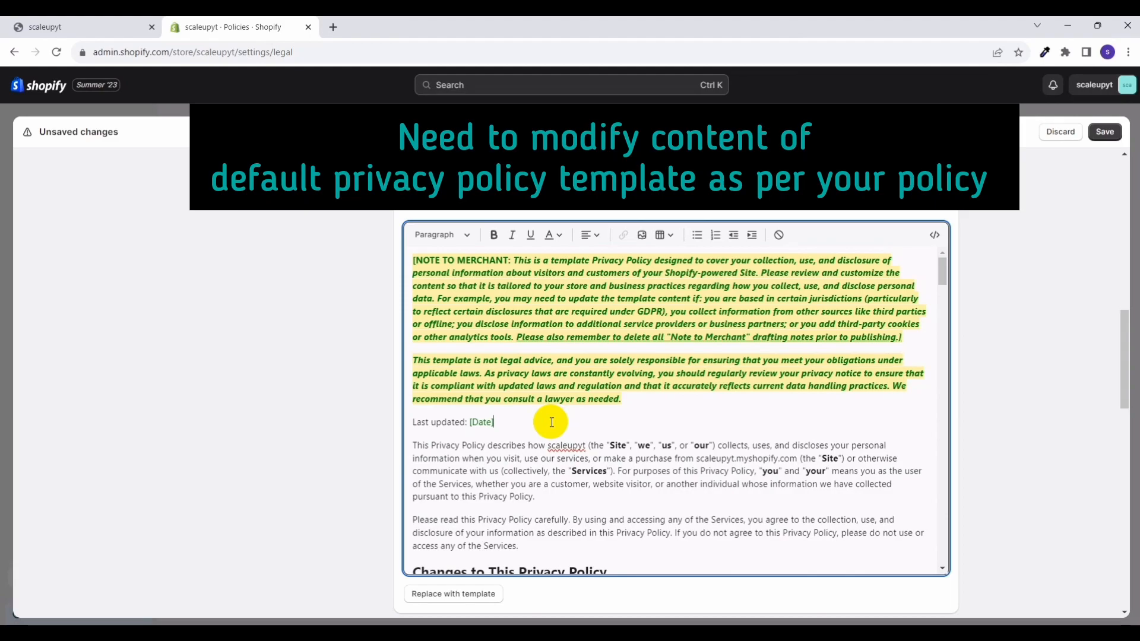
{"action": "scroll", "coordinate": [552, 422], "scroll_direction": "down", "scroll_amount": 1}
{"action": "scroll", "coordinate": [551, 422], "scroll_direction": "down", "scroll_amount": 10}
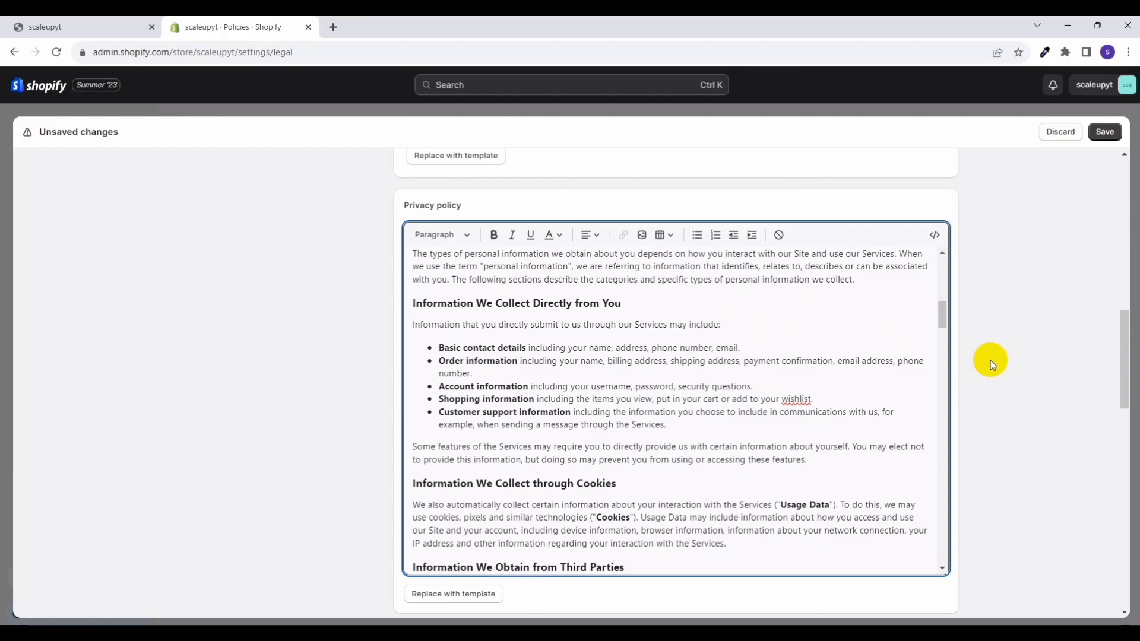
Fill the empty Terms of service with the default template and review its sections.
{"action": "scroll", "coordinate": [990, 361], "scroll_direction": "down", "scroll_amount": 6}
{"action": "left_click", "coordinate": [700, 377]}
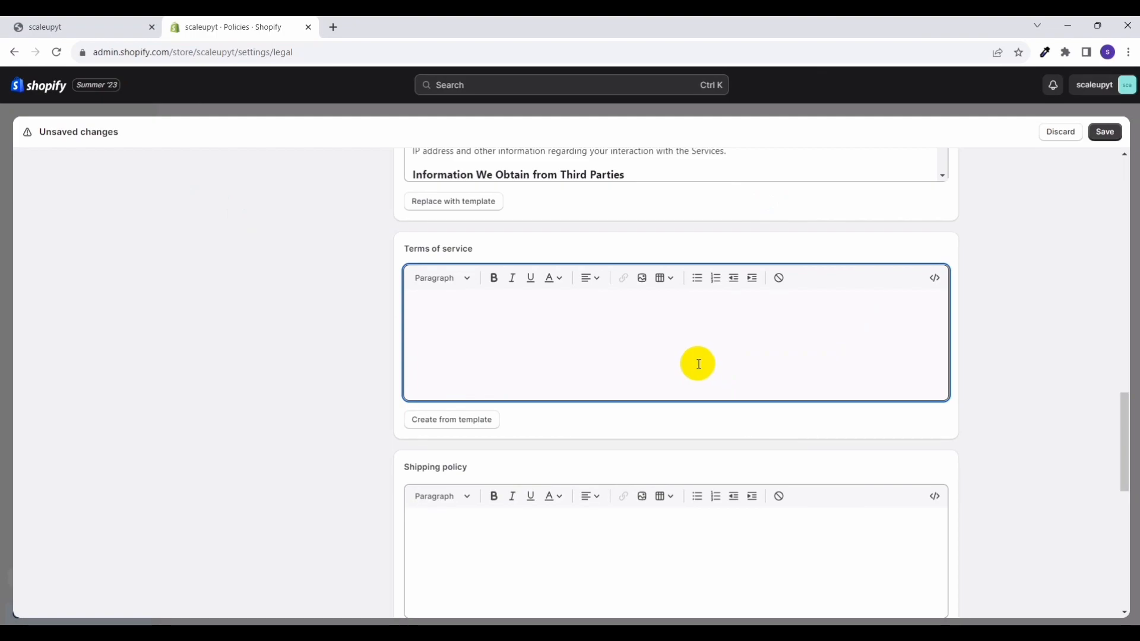
{"action": "scroll", "coordinate": [697, 363], "scroll_direction": "down", "scroll_amount": 1}
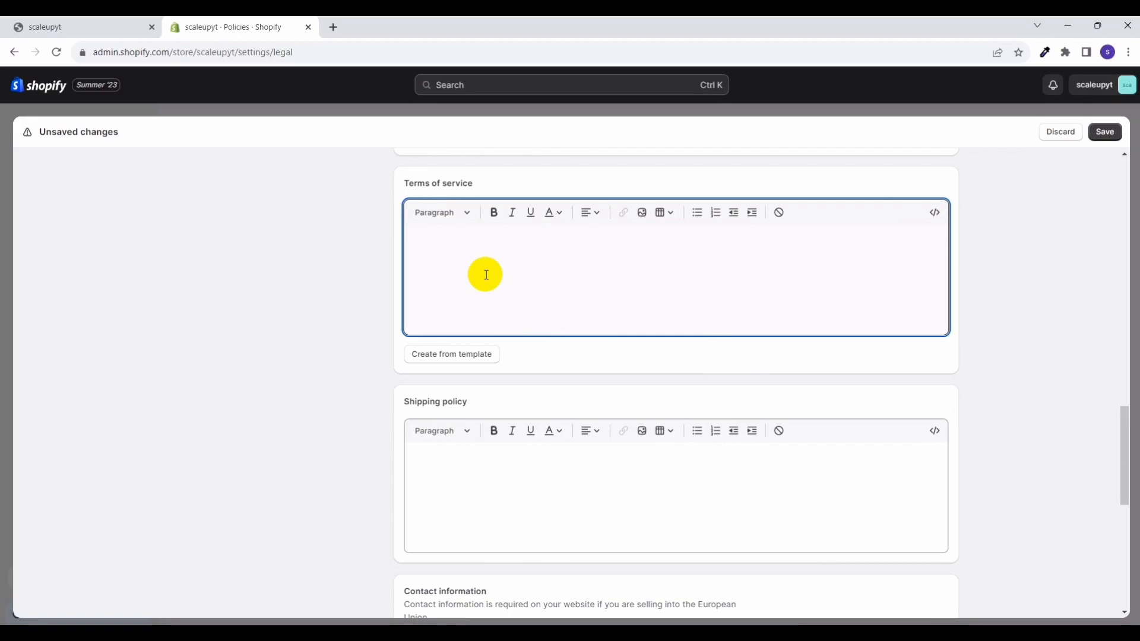
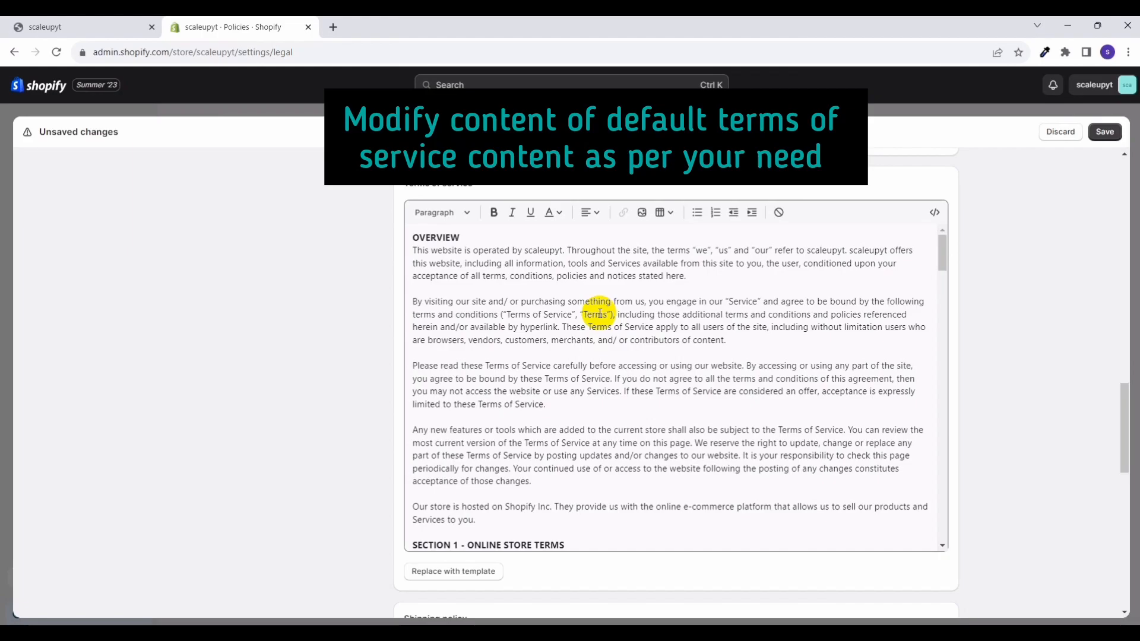
{"action": "scroll", "coordinate": [600, 313], "scroll_direction": "down", "scroll_amount": 2}
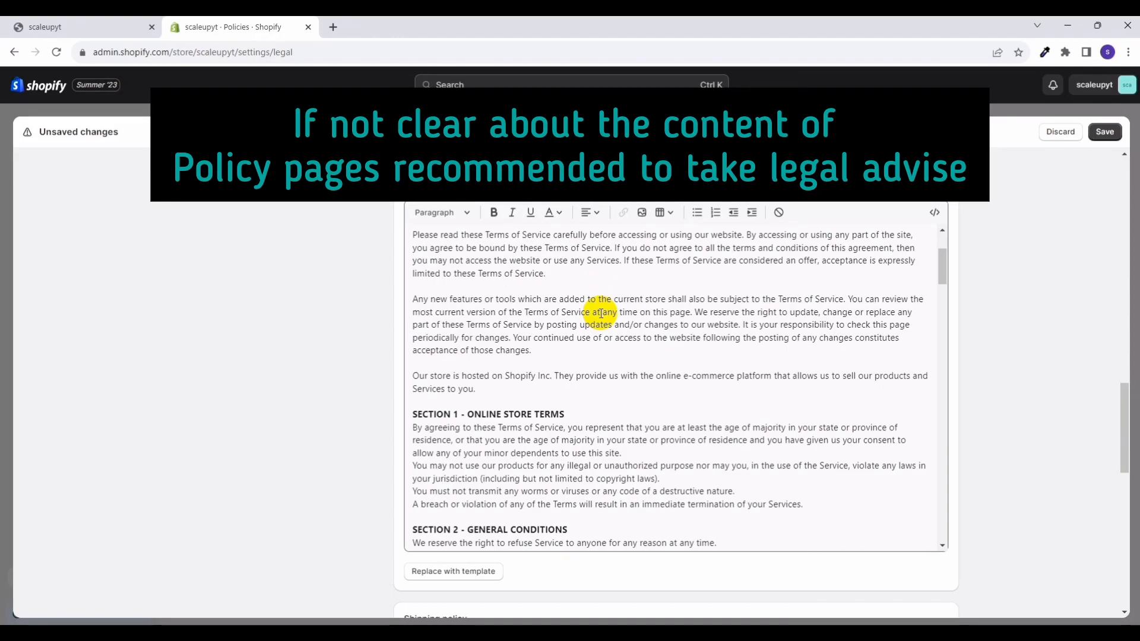
{"action": "scroll", "coordinate": [599, 312], "scroll_direction": "down", "scroll_amount": 3}
{"action": "scroll", "coordinate": [568, 296], "scroll_direction": "down", "scroll_amount": 15}
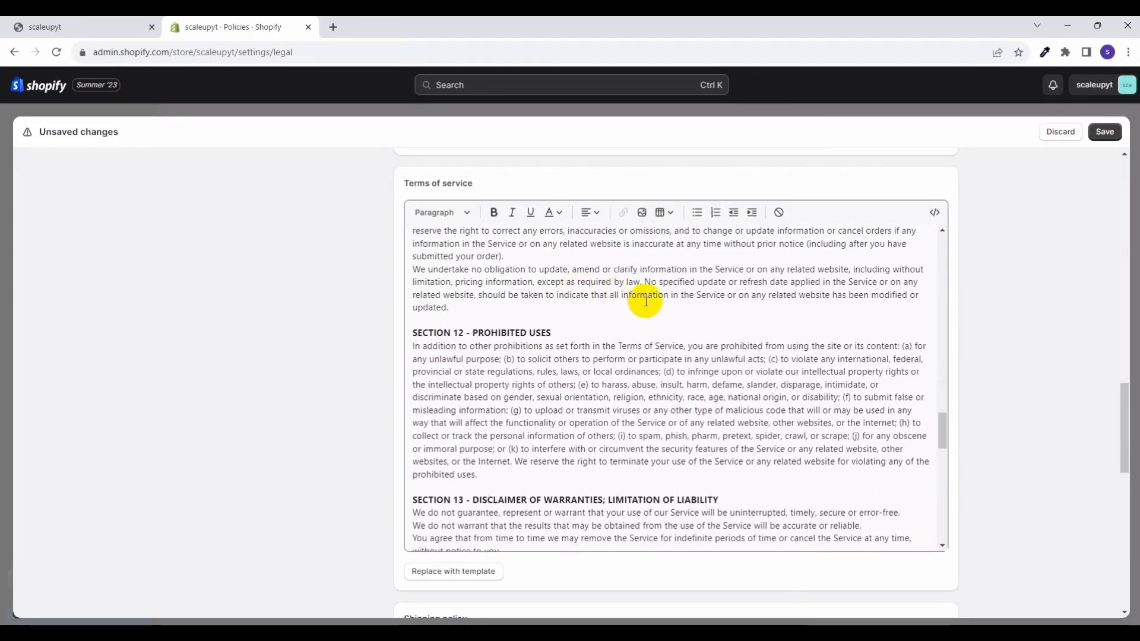
Enter and save a shipping policy stating free shipping, verified COD orders, 1 day order verification, 1 day processing and 3-5 days shipping transit.
{"action": "scroll", "coordinate": [1031, 337], "scroll_direction": "down", "scroll_amount": 6}
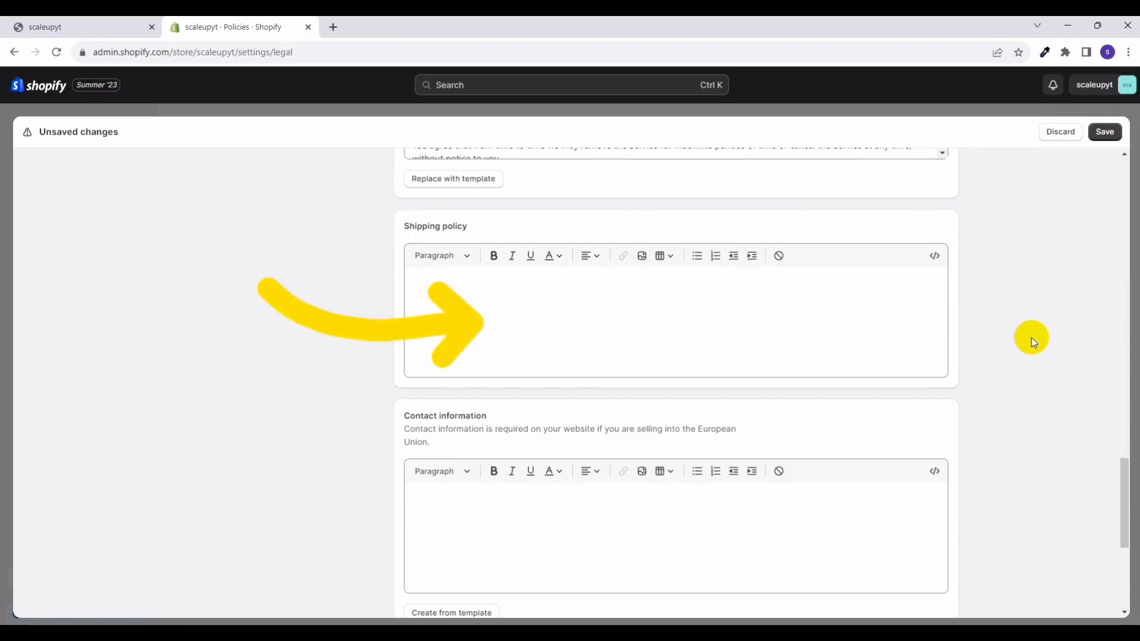
{"action": "left_click", "coordinate": [733, 295]}
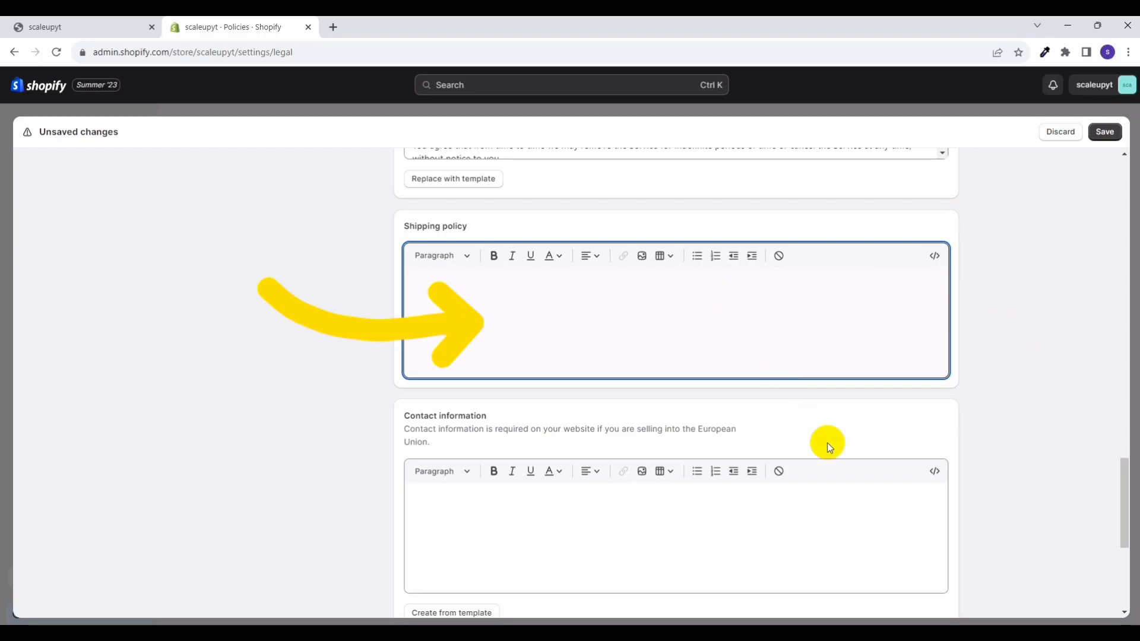
{"action": "left_click", "coordinate": [709, 633]}
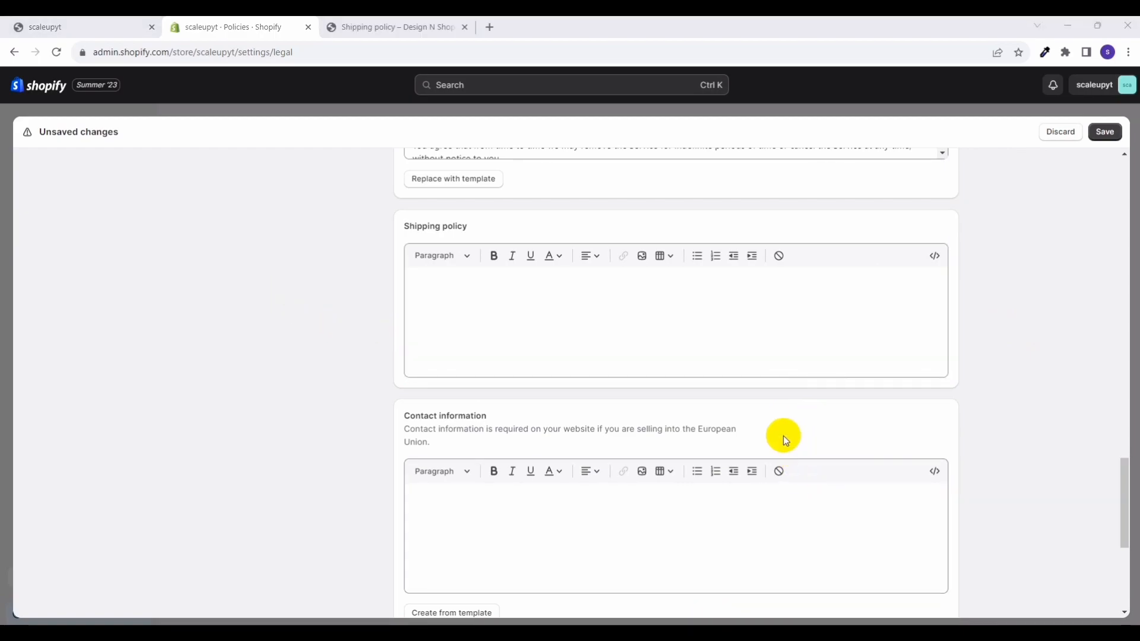
{"action": "left_click", "coordinate": [660, 337]}
{"action": "type", "text": "Free Shipping is included in all orders without any minimums. All COD (Cash on Delivery) orders will go through a verification process. Only verified address orders will be shipped. Order Verification Time: 1 day Processing Time: 1 day Shipping Transit Time: 3-5 days We ship via surface shipping partners and generally speaking, you should get your order within a week after order verification."}
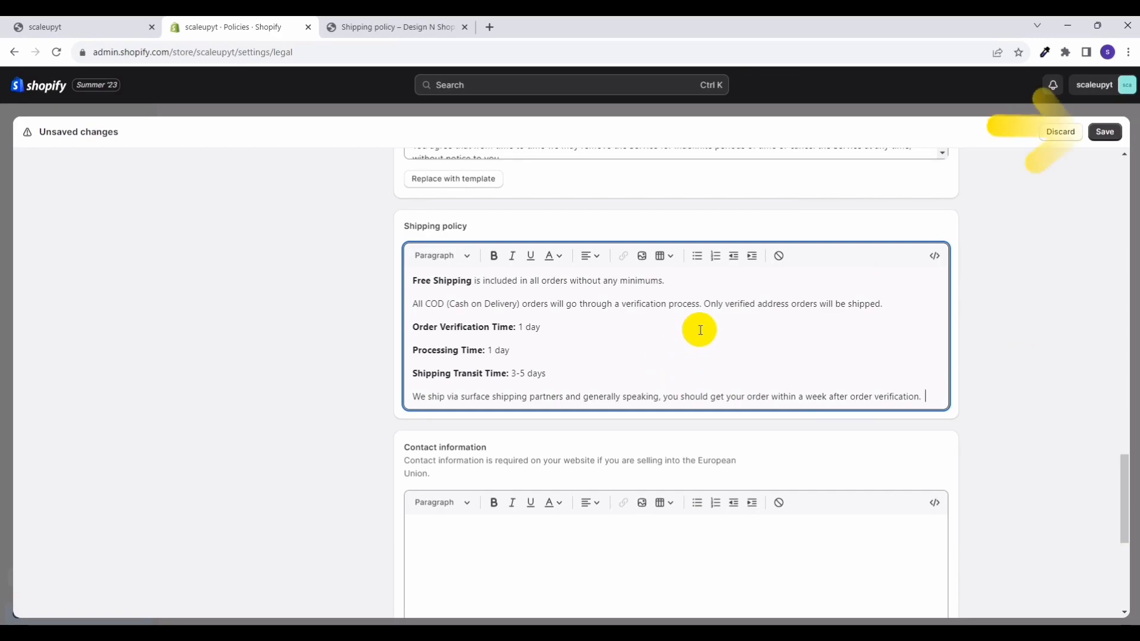
{"action": "left_click", "coordinate": [1097, 140]}
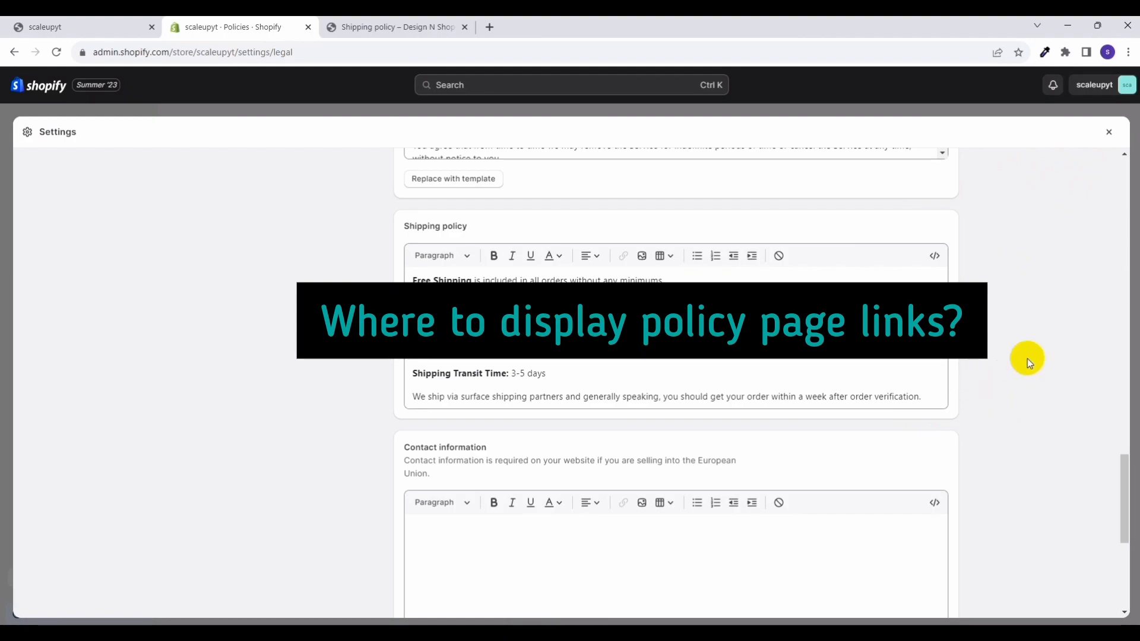
Leave the settings, close the shipping policy reference page and check the live storefront's footer for policy links.
{"action": "left_click", "coordinate": [1109, 132]}
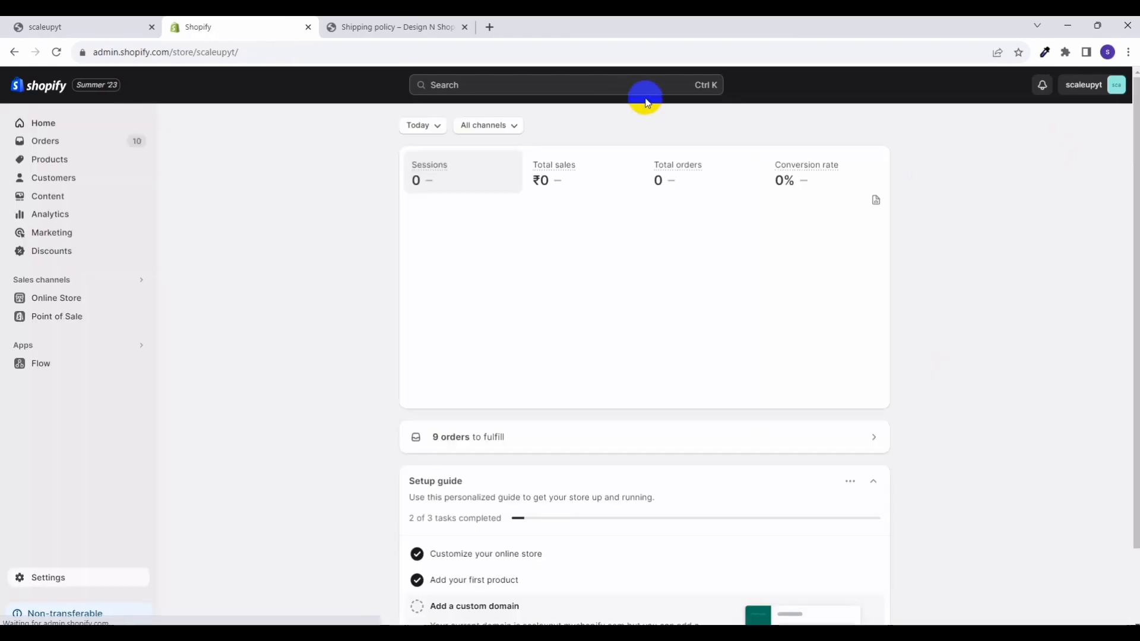
{"action": "left_click", "coordinate": [465, 27]}
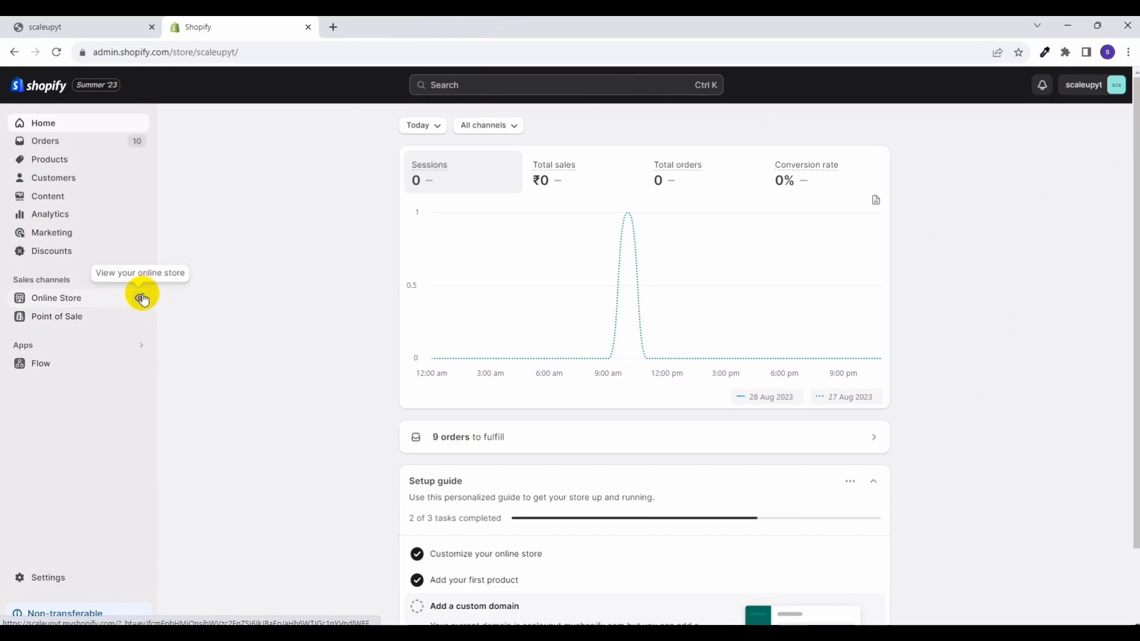
{"action": "left_click", "coordinate": [142, 297]}
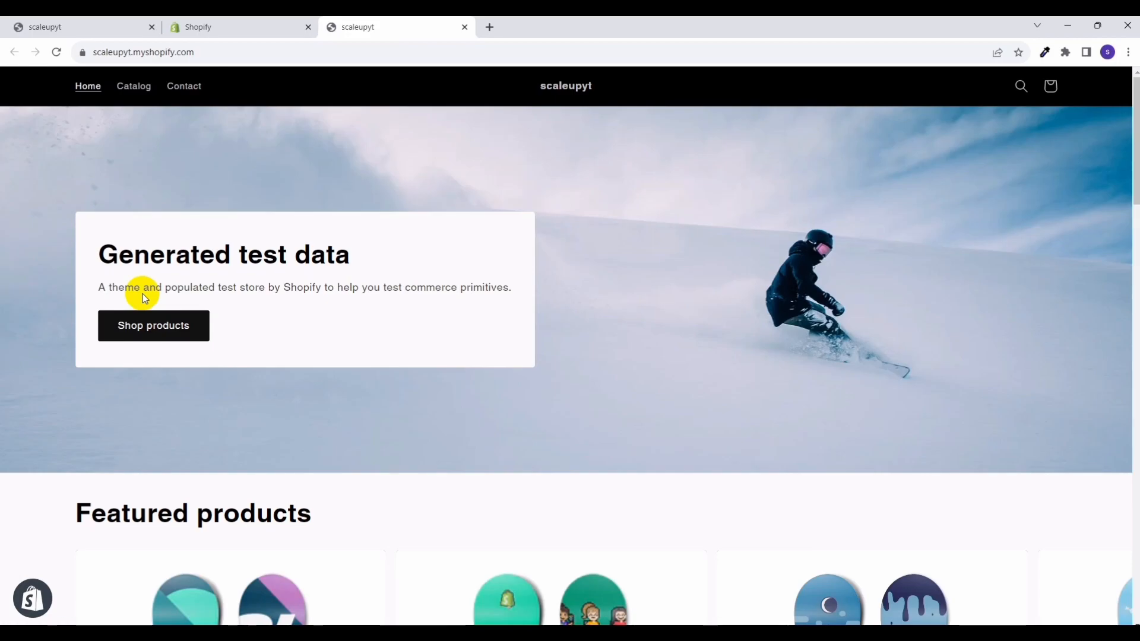
{"action": "scroll", "coordinate": [142, 295], "scroll_direction": "down", "scroll_amount": 20}
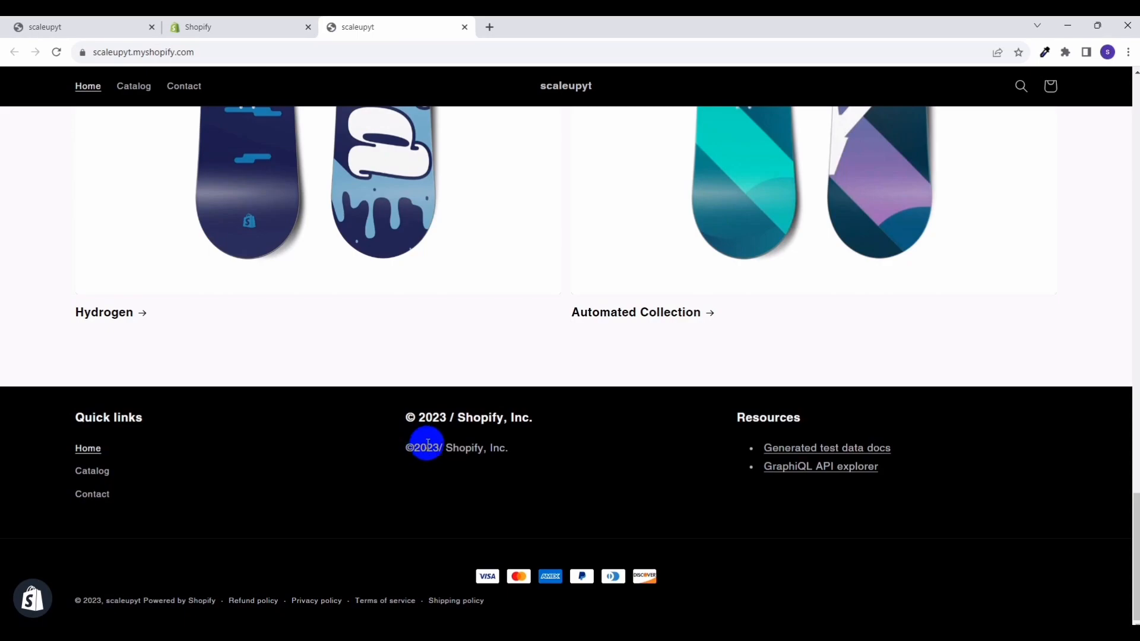
Return to the store admin and open the Footer menu from the online store's navigation for editing.
{"action": "left_click", "coordinate": [226, 25]}
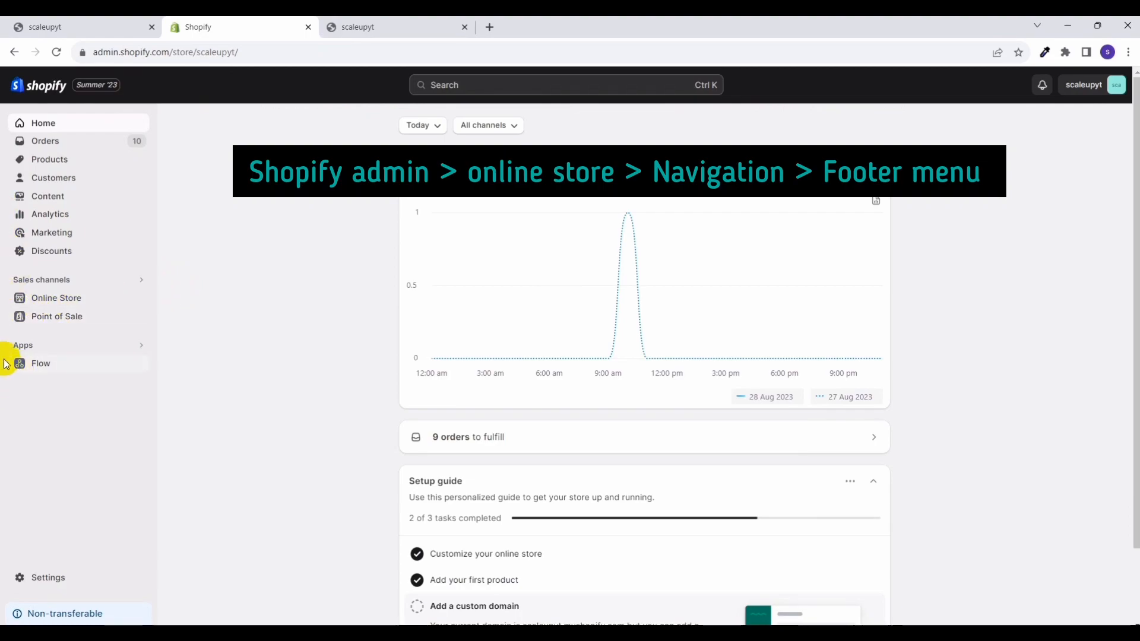
{"action": "left_click", "coordinate": [70, 304]}
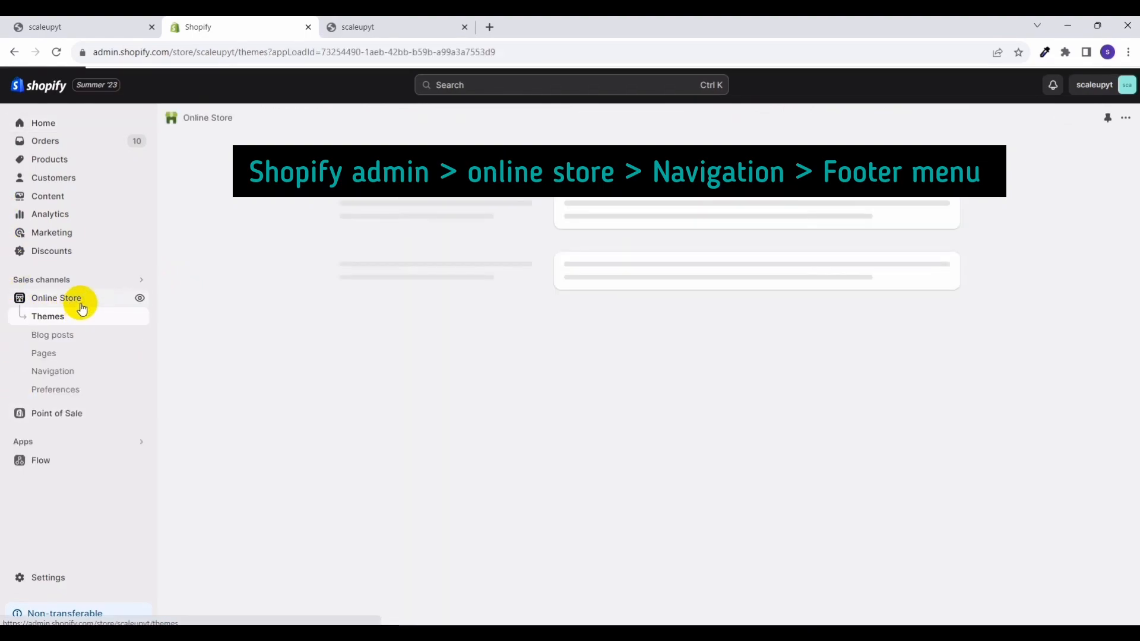
{"action": "left_click", "coordinate": [52, 373]}
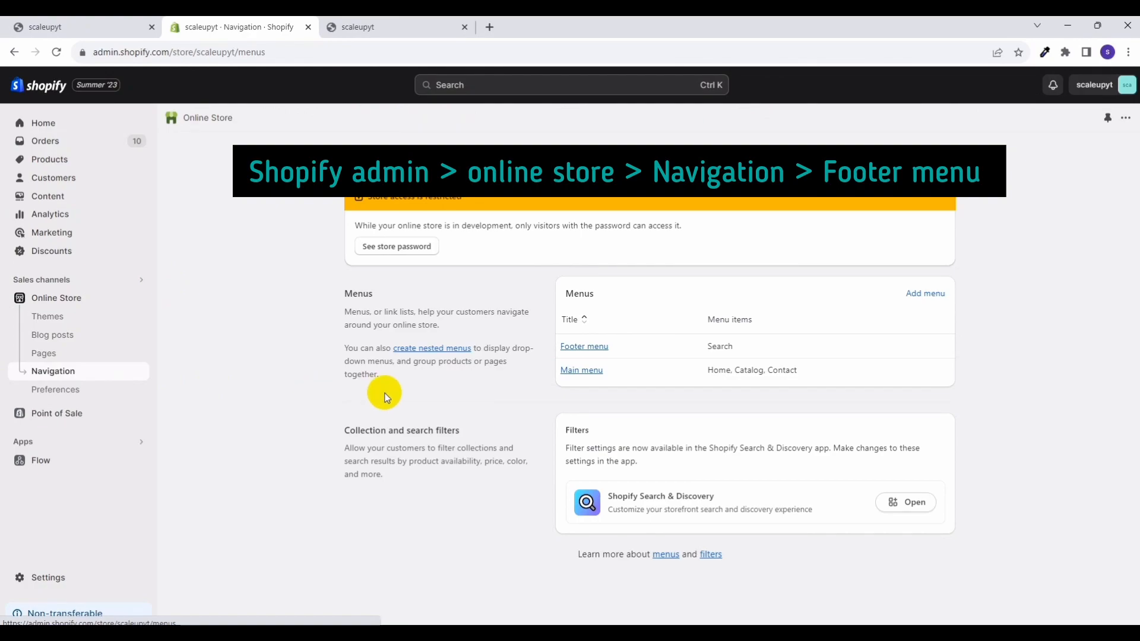
{"action": "left_click", "coordinate": [596, 352]}
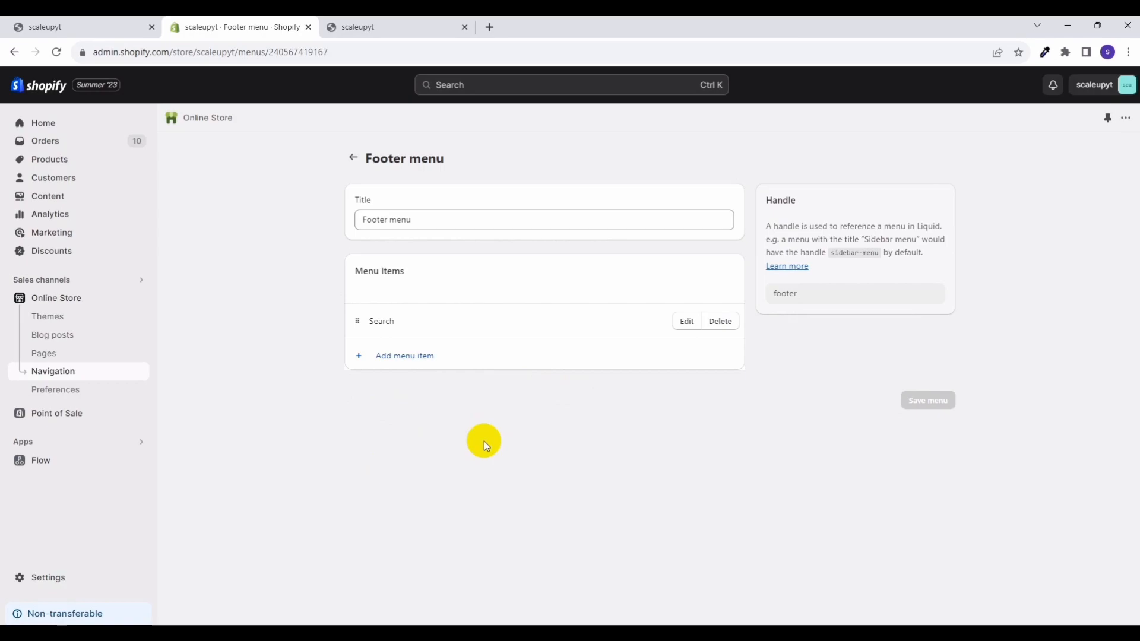
Add a footer menu item named "shipping Policy" that links to the store's Shipping Policy.
{"action": "left_click", "coordinate": [406, 358]}
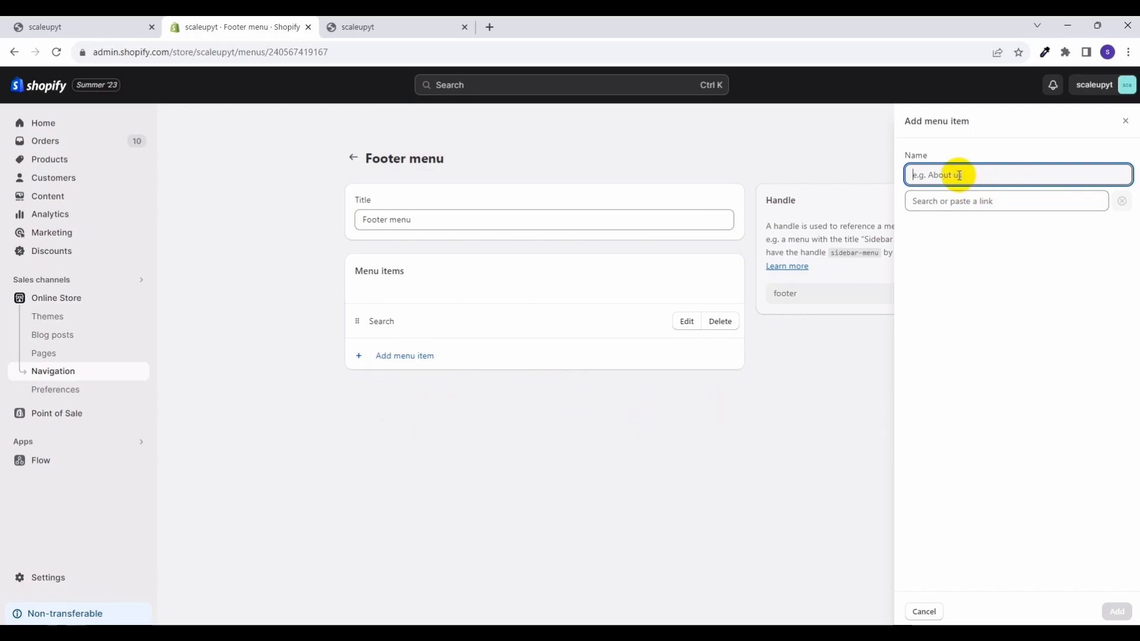
{"action": "type", "text": "shipping P"}
{"action": "type", "text": "loliy"}
{"action": "key", "text": "BackSpace"}
{"action": "key", "text": "BackSpace"}
{"action": "type", "text": "olicy"}
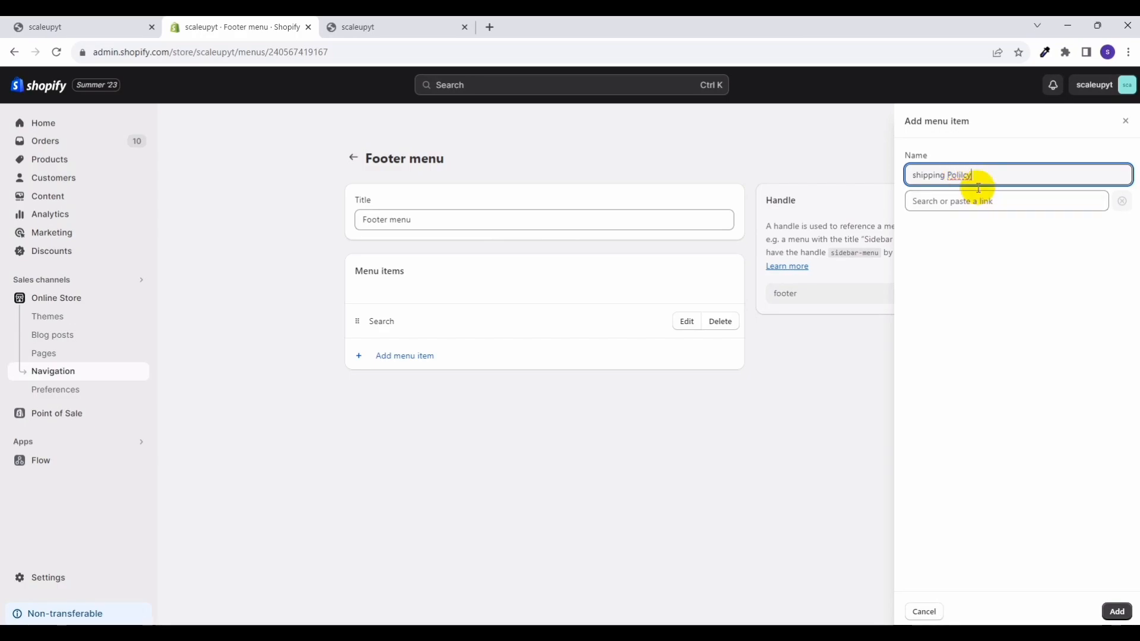
{"action": "left_click", "coordinate": [964, 175]}
{"action": "key", "text": "BackSpace"}
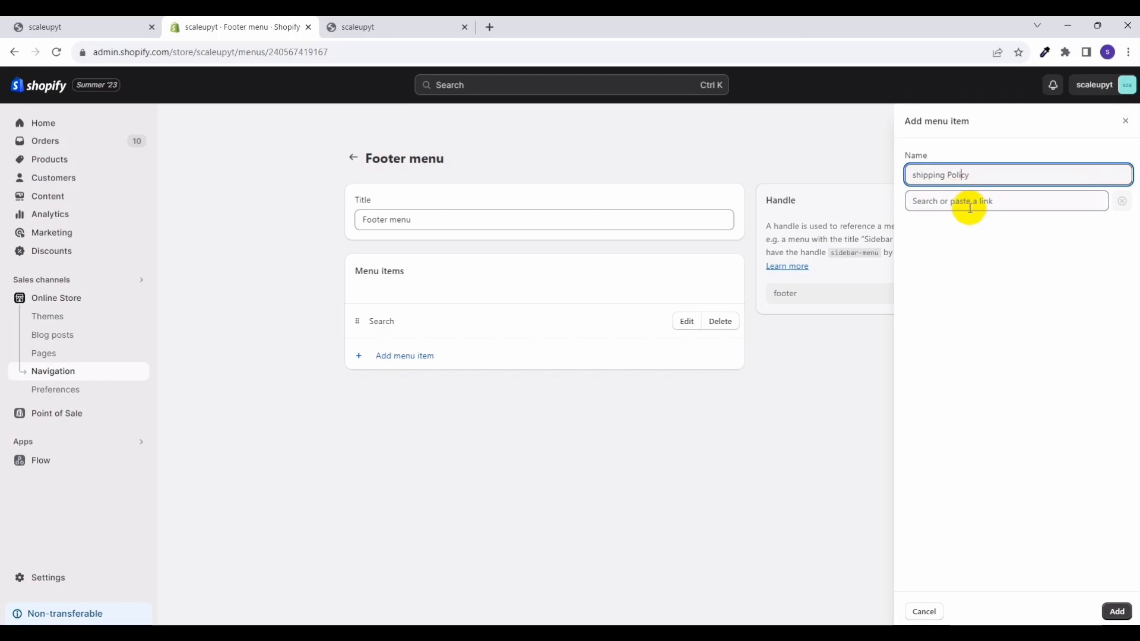
{"action": "left_click", "coordinate": [968, 203]}
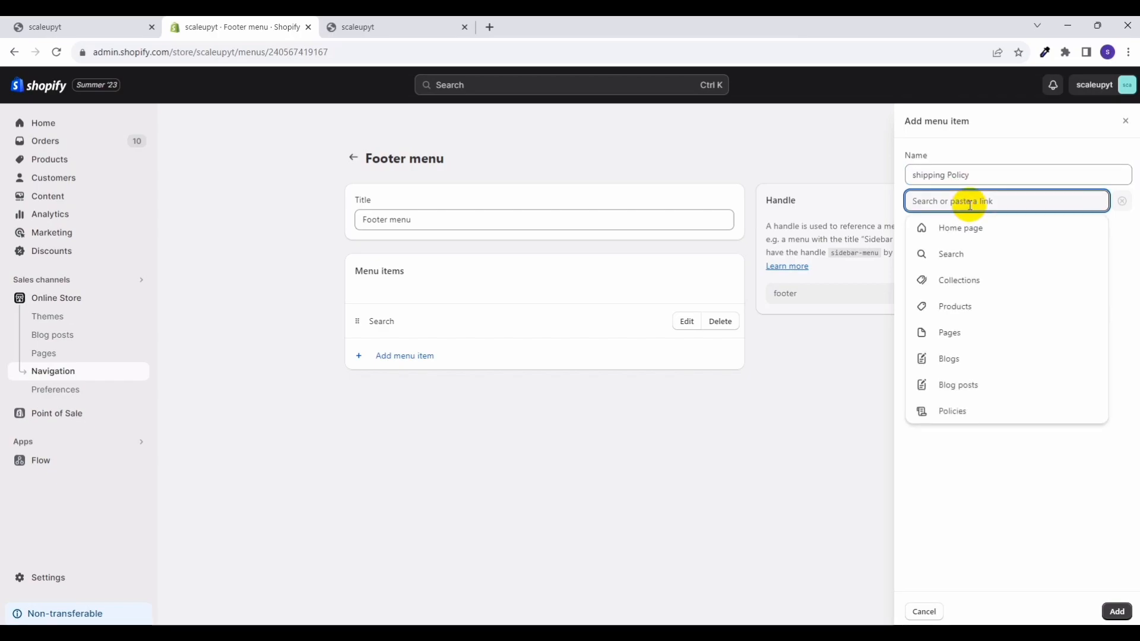
{"action": "left_click", "coordinate": [952, 411]}
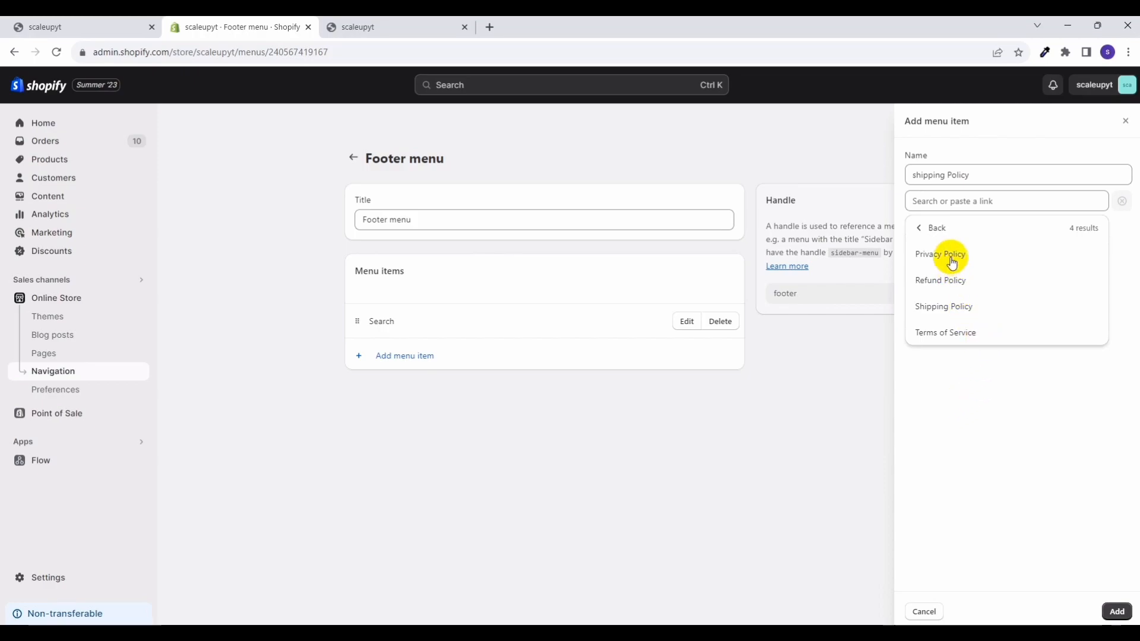
{"action": "left_click", "coordinate": [951, 306]}
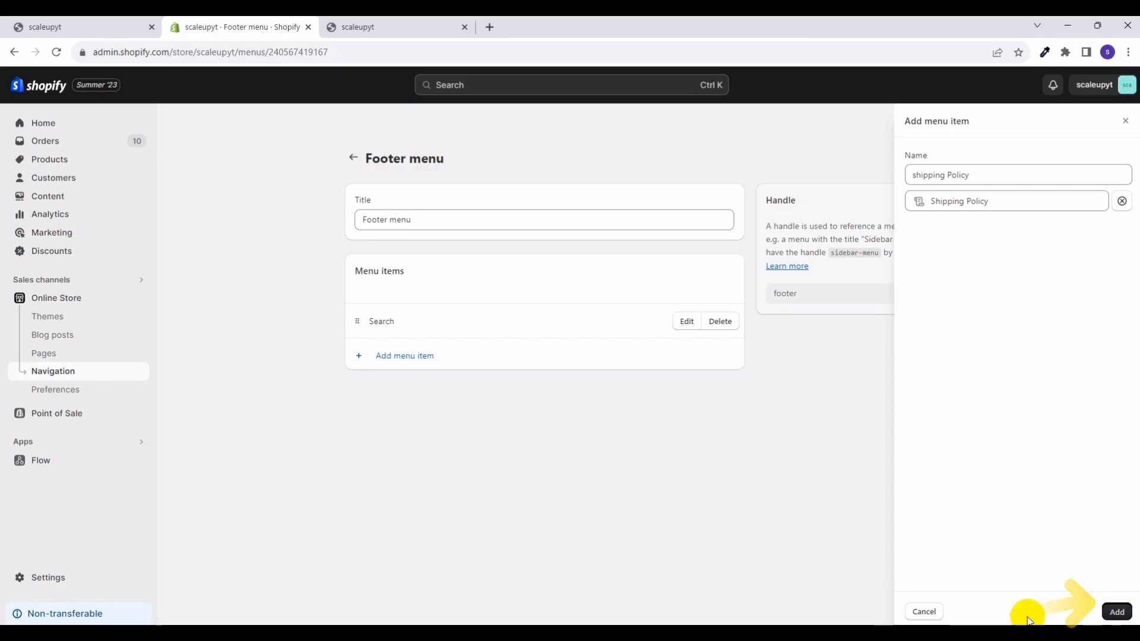
{"action": "left_click", "coordinate": [1117, 612]}
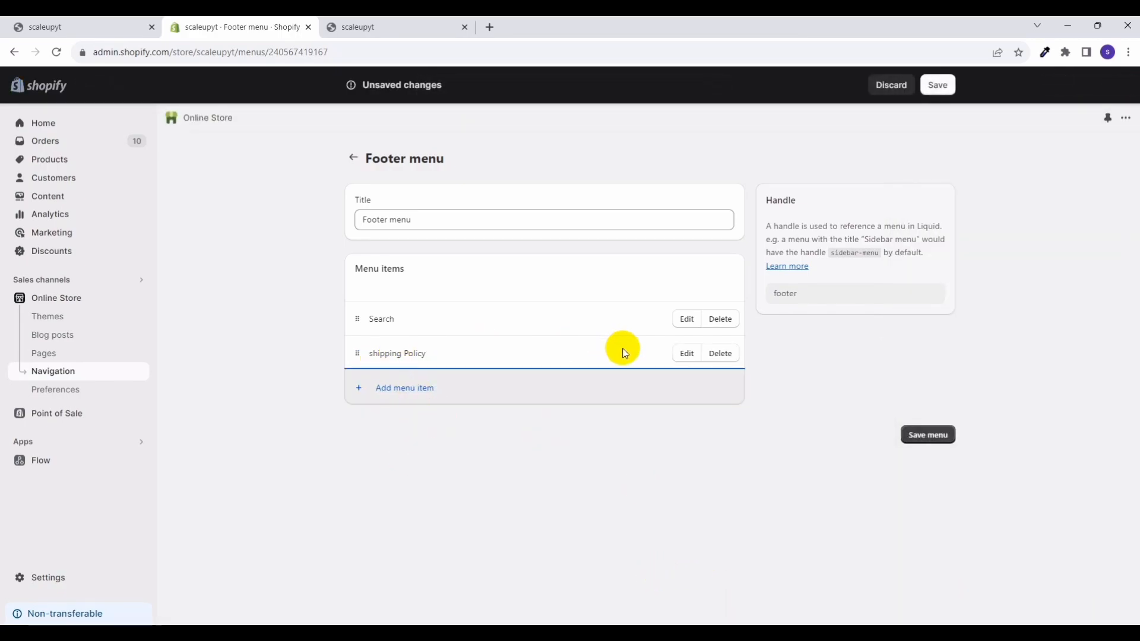
Add a footer menu item named "Refund Policy" that links to the store's Refund Policy.
{"action": "left_click", "coordinate": [408, 395]}
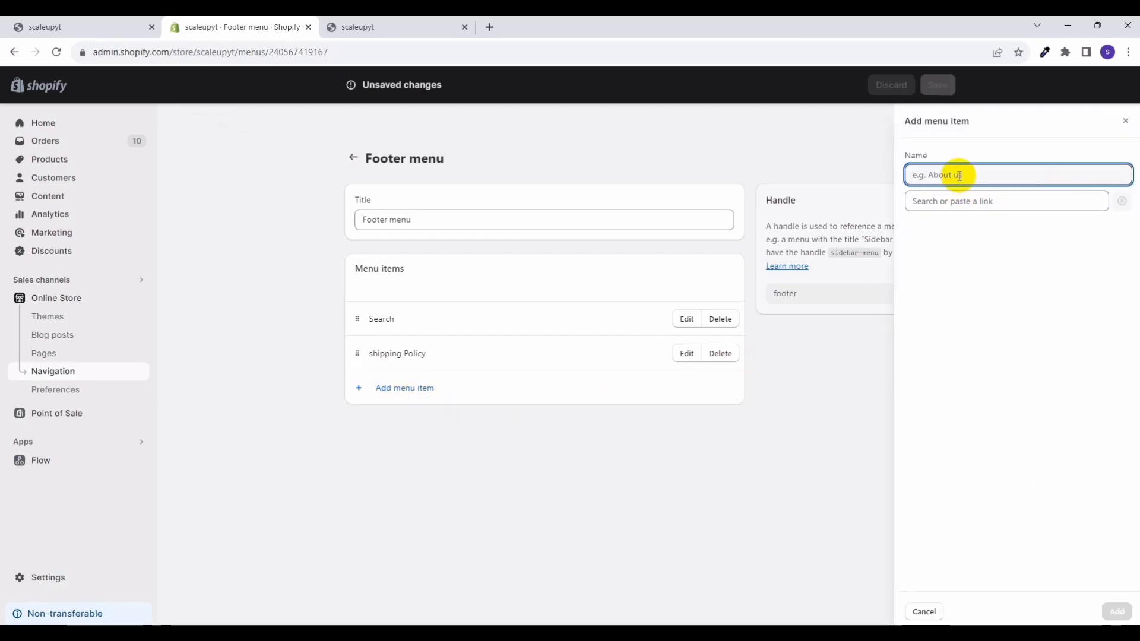
{"action": "type", "text": "Re"}
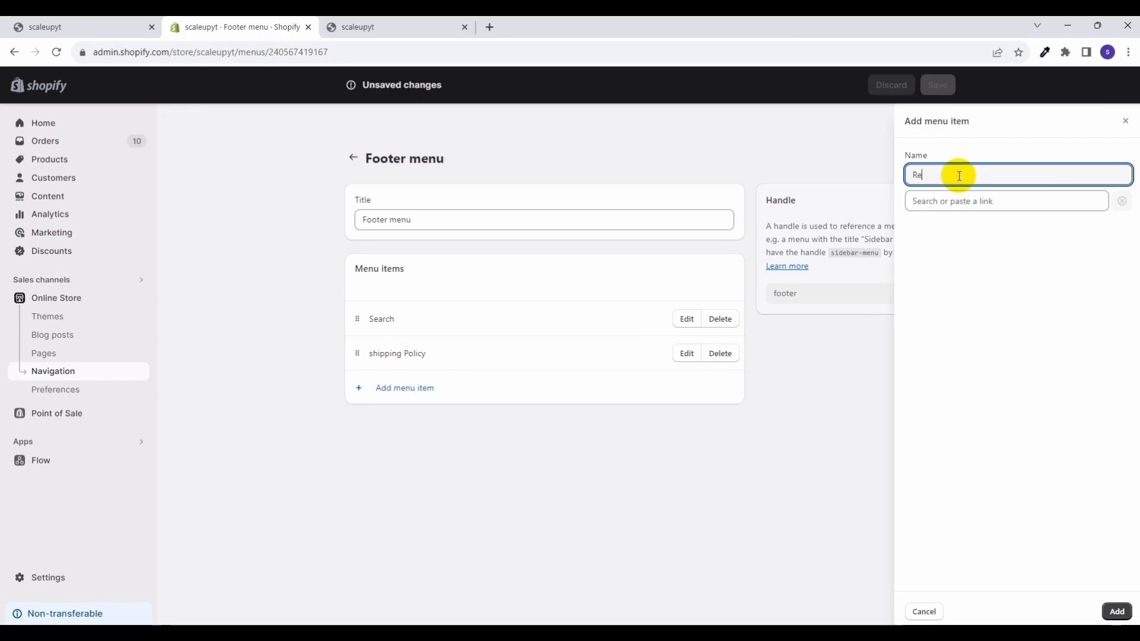
{"action": "type", "text": "fund Plo"}
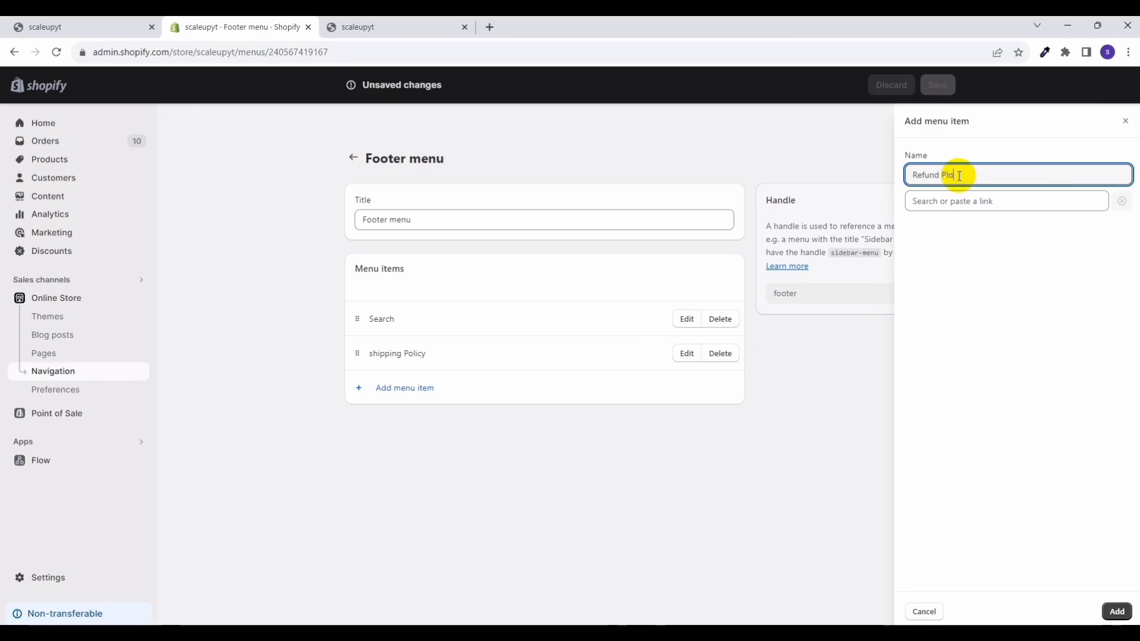
{"action": "key", "text": "BackSpace"}
{"action": "key", "text": "BackSpace"}
{"action": "type", "text": "olicy"}
{"action": "left_click", "coordinate": [970, 201]}
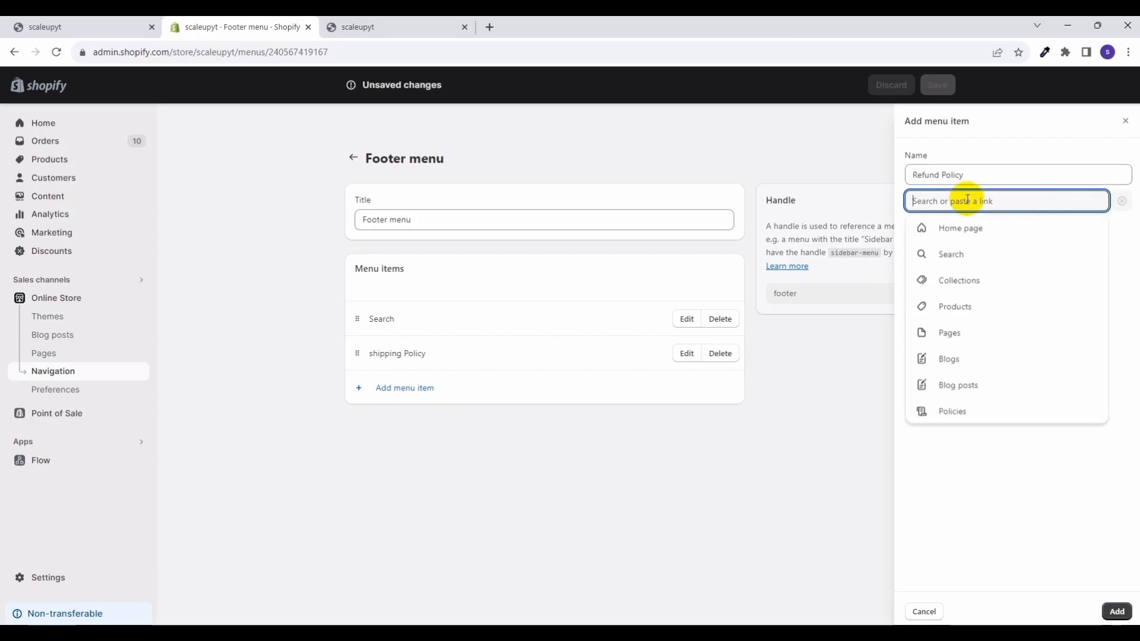
{"action": "left_click", "coordinate": [952, 414]}
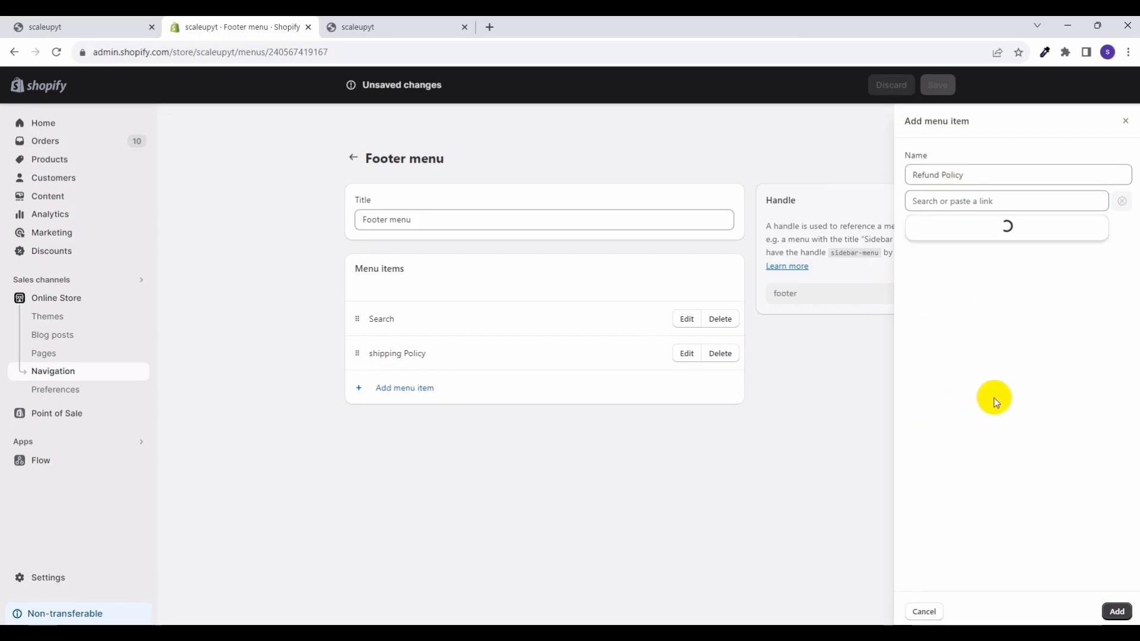
{"action": "left_click", "coordinate": [942, 280]}
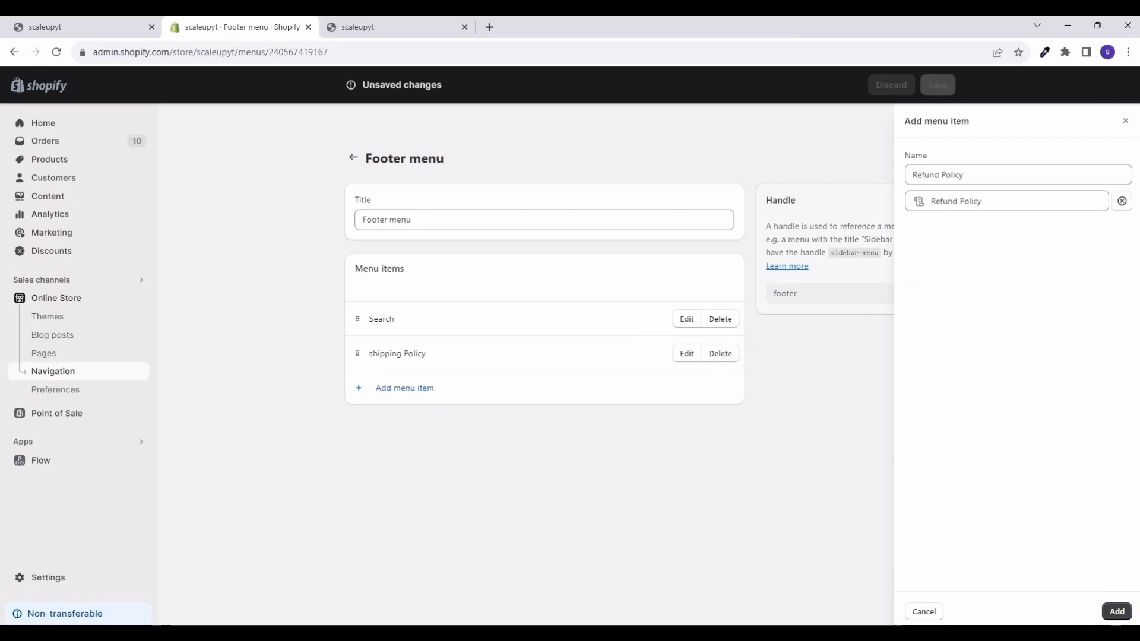
{"action": "left_click", "coordinate": [1115, 611]}
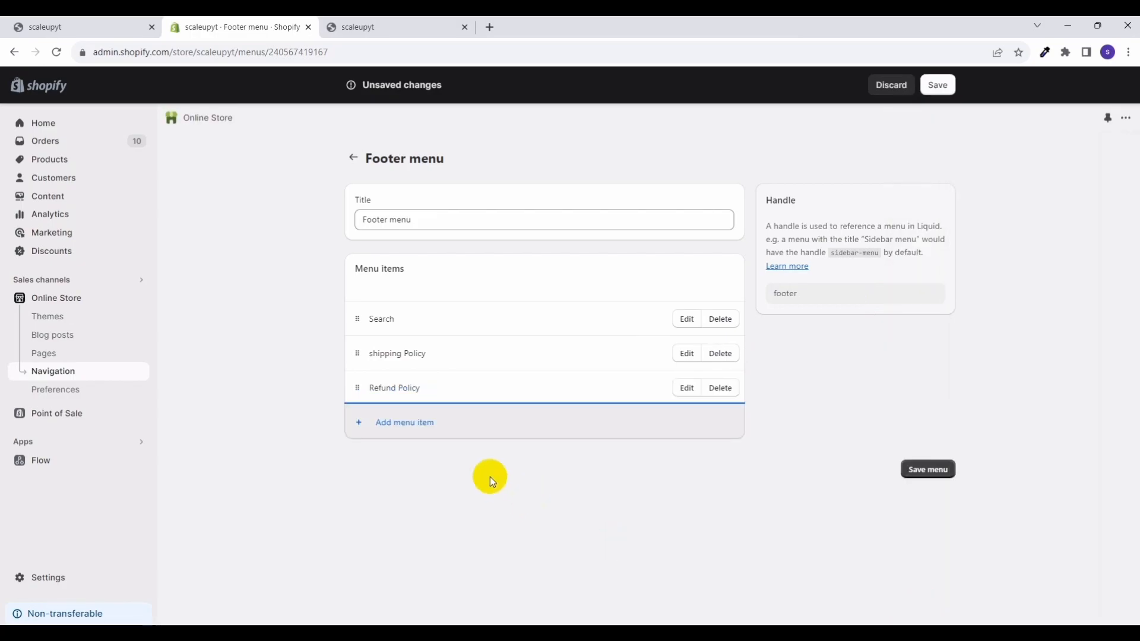
Add Privacy Policy and Terms of Service items to the footer menu, capitalize the Shipping Policy item's name and save the menu.
{"action": "left_click", "coordinate": [397, 422]}
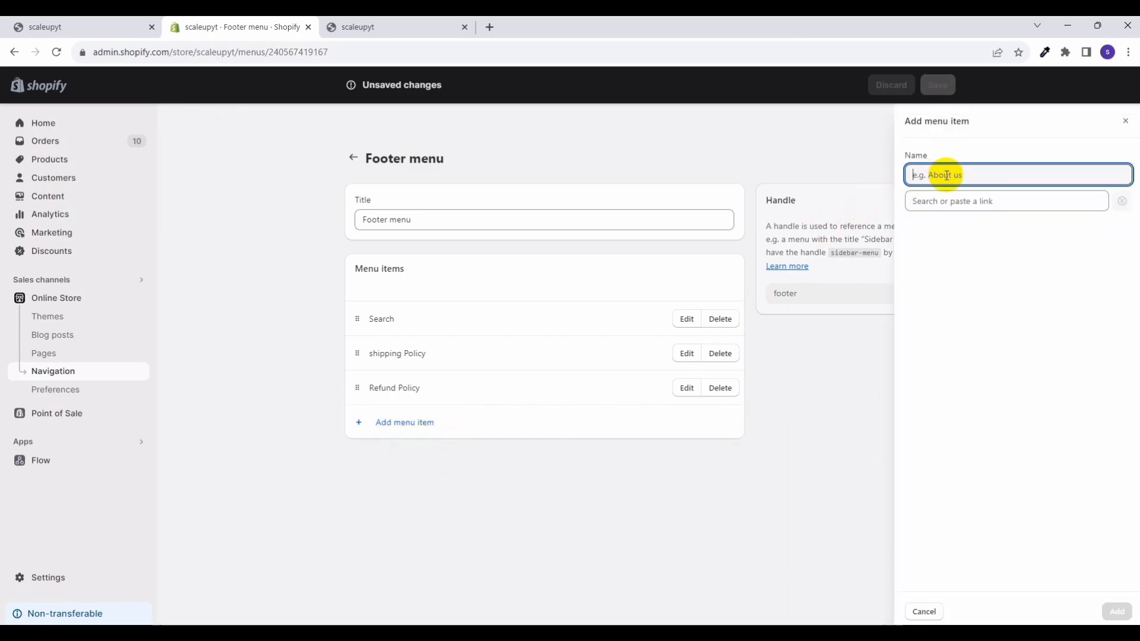
{"action": "type", "text": "S"}
{"action": "key", "text": "BackSpace"}
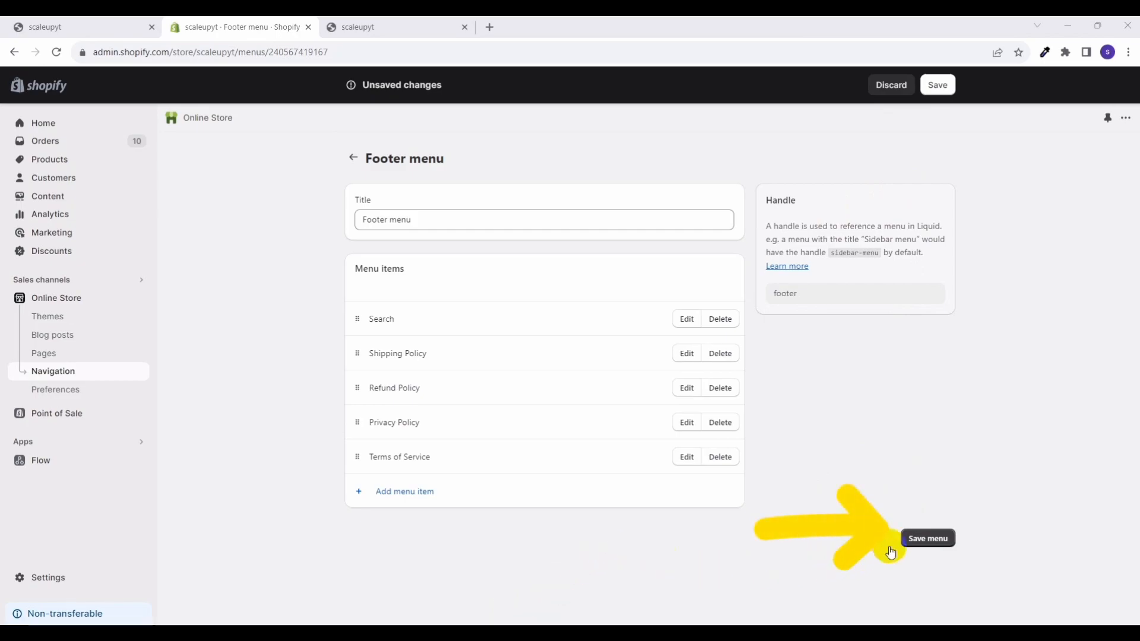
{"action": "left_click", "coordinate": [917, 538]}
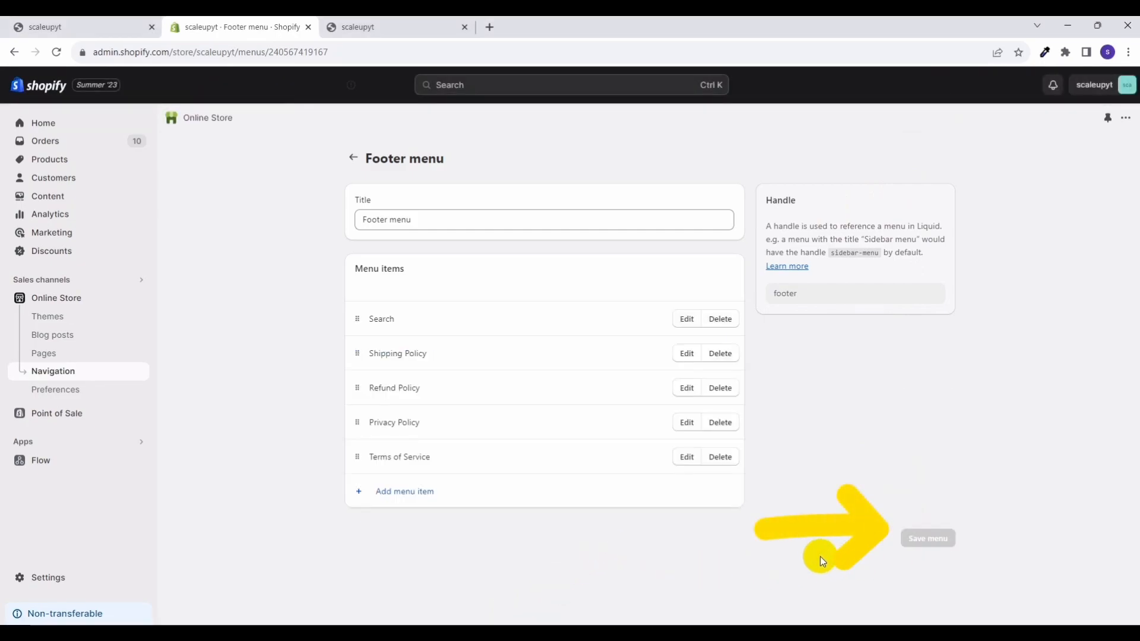
Leave the footer menu and open the live storefront to check its footer for the policy links.
{"action": "left_click", "coordinate": [344, 163]}
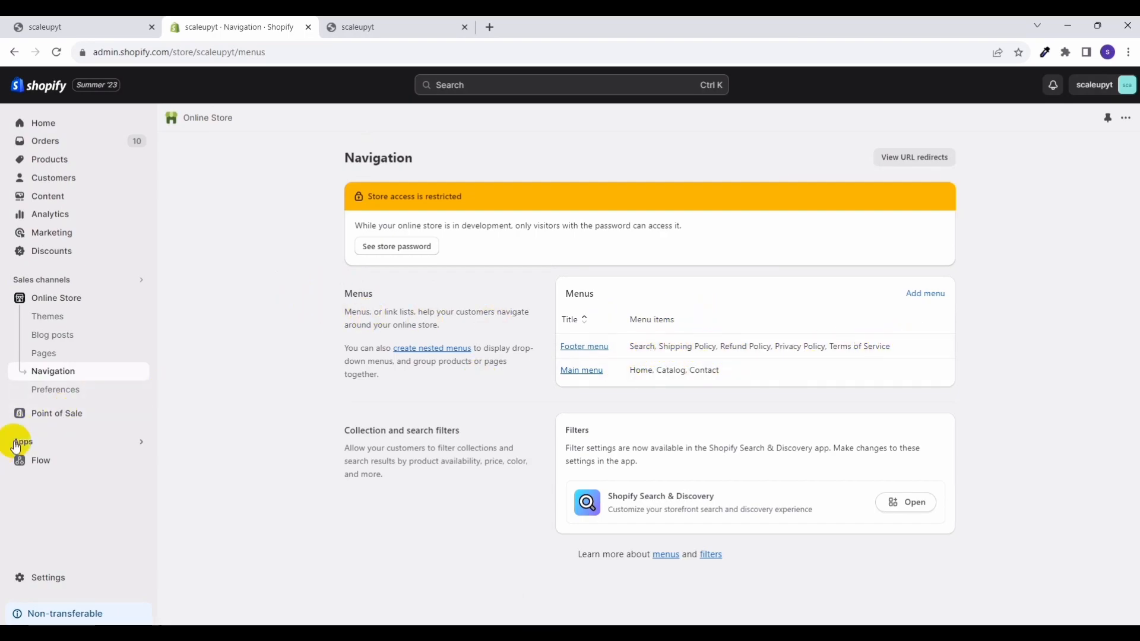
{"action": "left_click", "coordinate": [95, 301]}
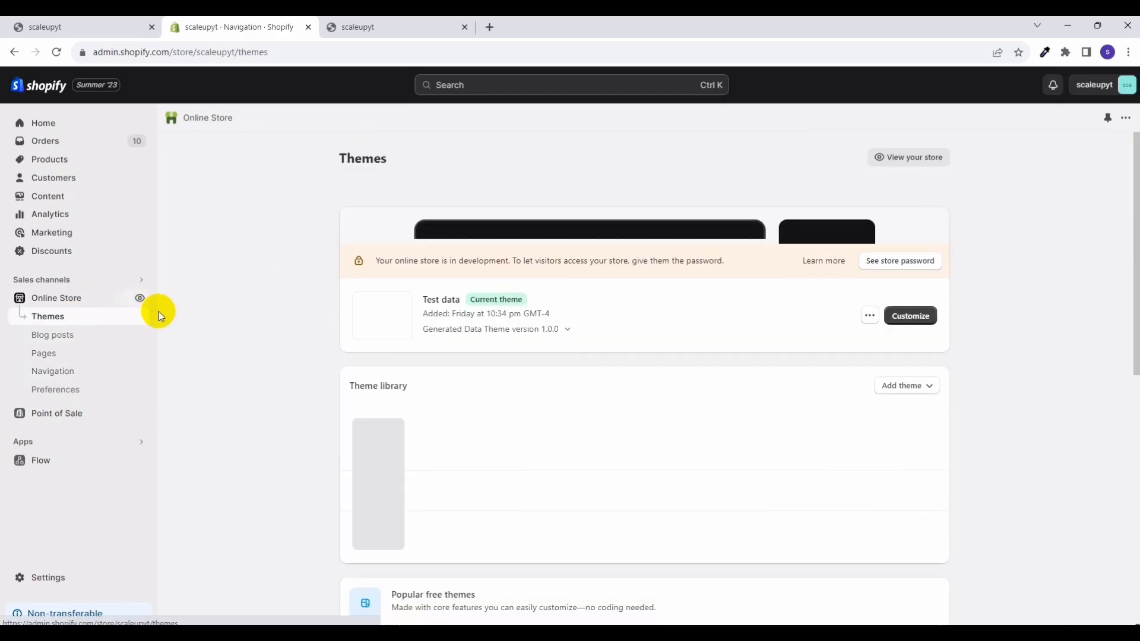
{"action": "left_click", "coordinate": [140, 298]}
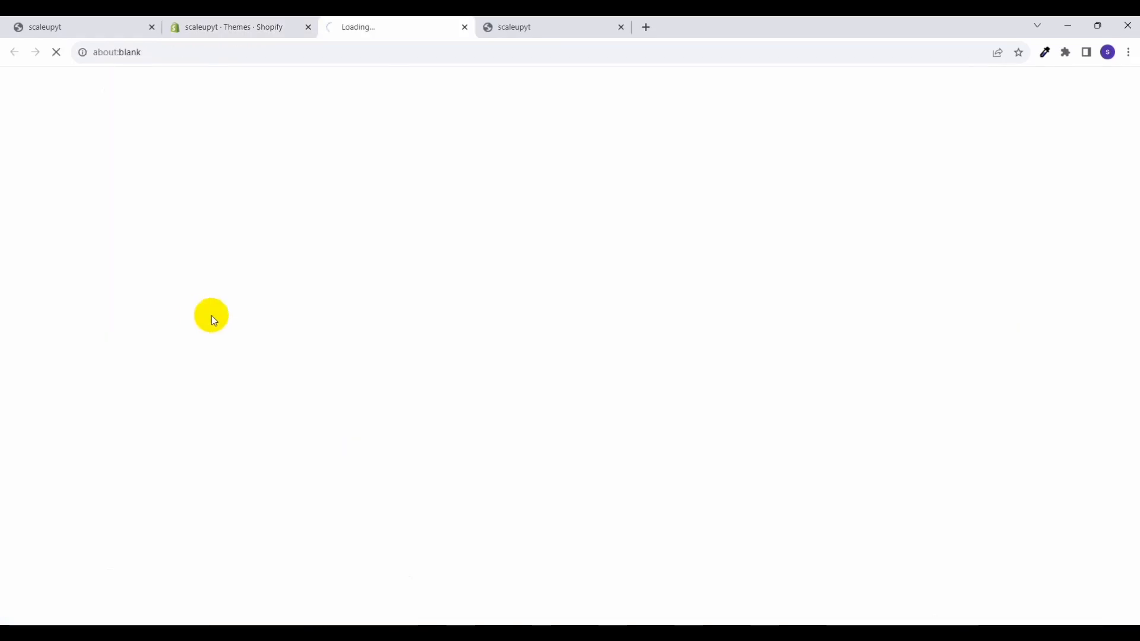
{"action": "scroll", "coordinate": [355, 421], "scroll_direction": "down", "scroll_amount": 15}
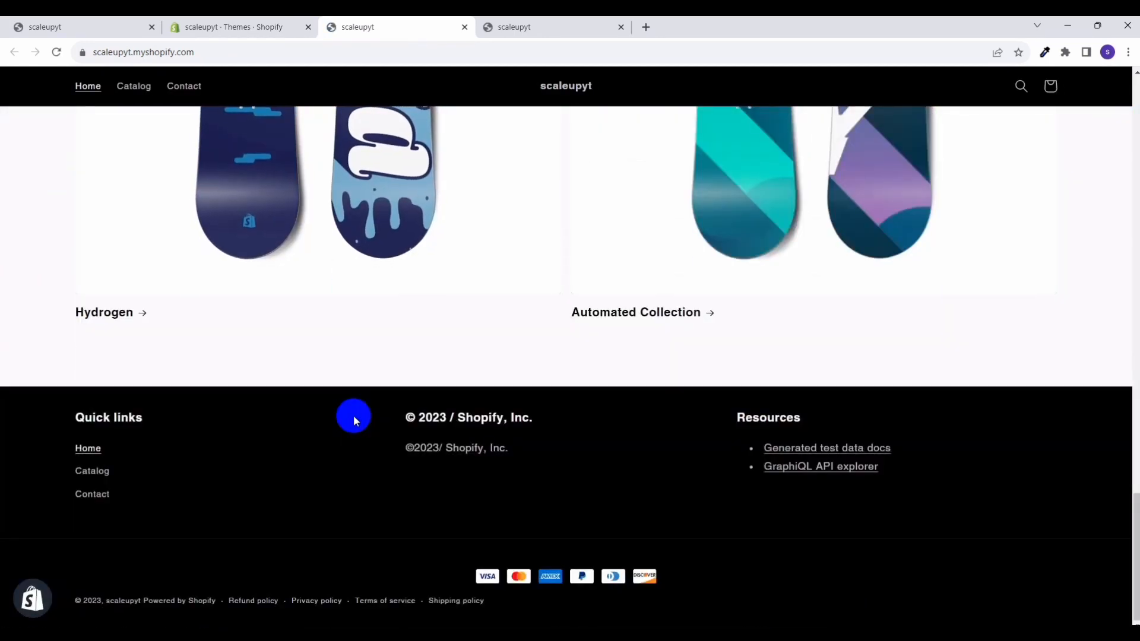
{"action": "scroll", "coordinate": [354, 415], "scroll_direction": "up", "scroll_amount": 15}
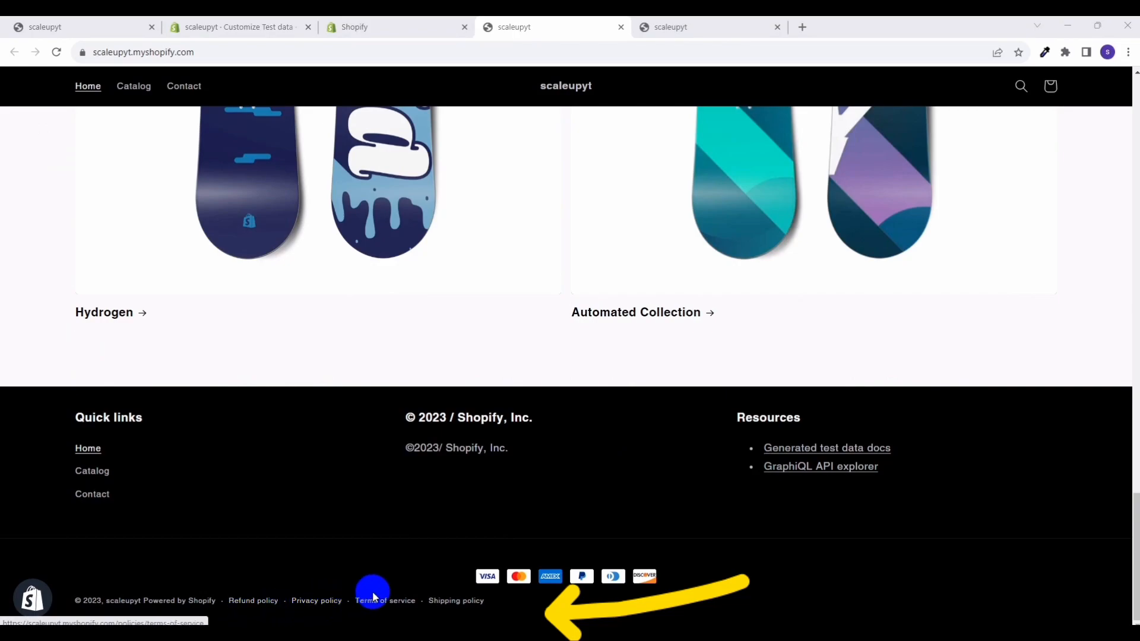
Open the Shipping policy and Terms of service pages from the storefront footer links and review their text.
{"action": "left_click", "coordinate": [449, 601]}
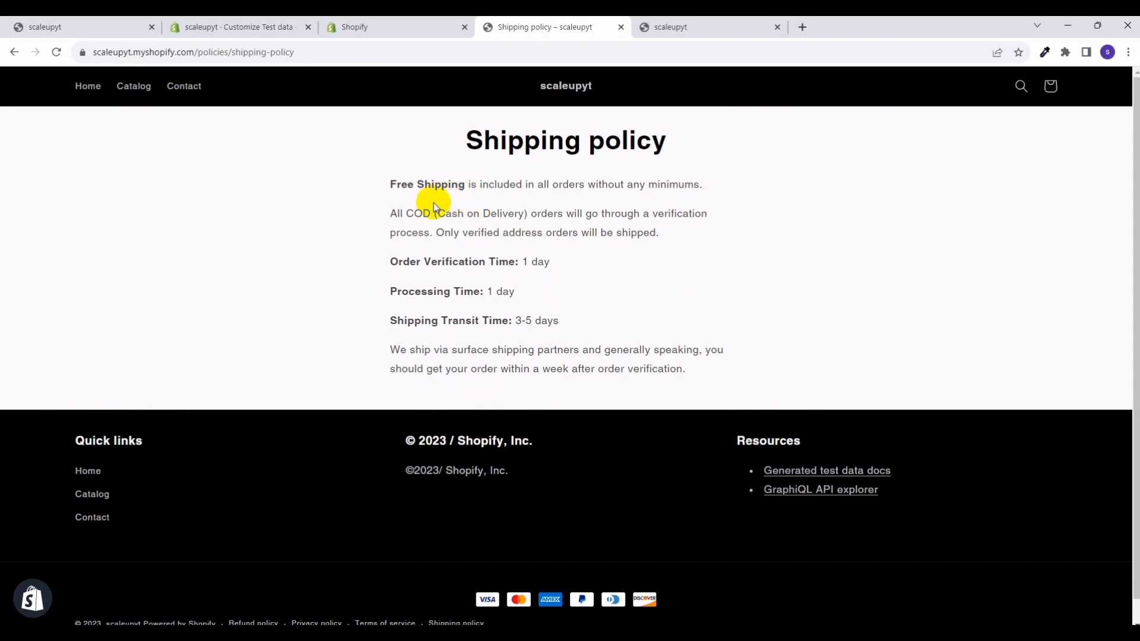
{"action": "scroll", "coordinate": [415, 516], "scroll_direction": "down", "scroll_amount": 1}
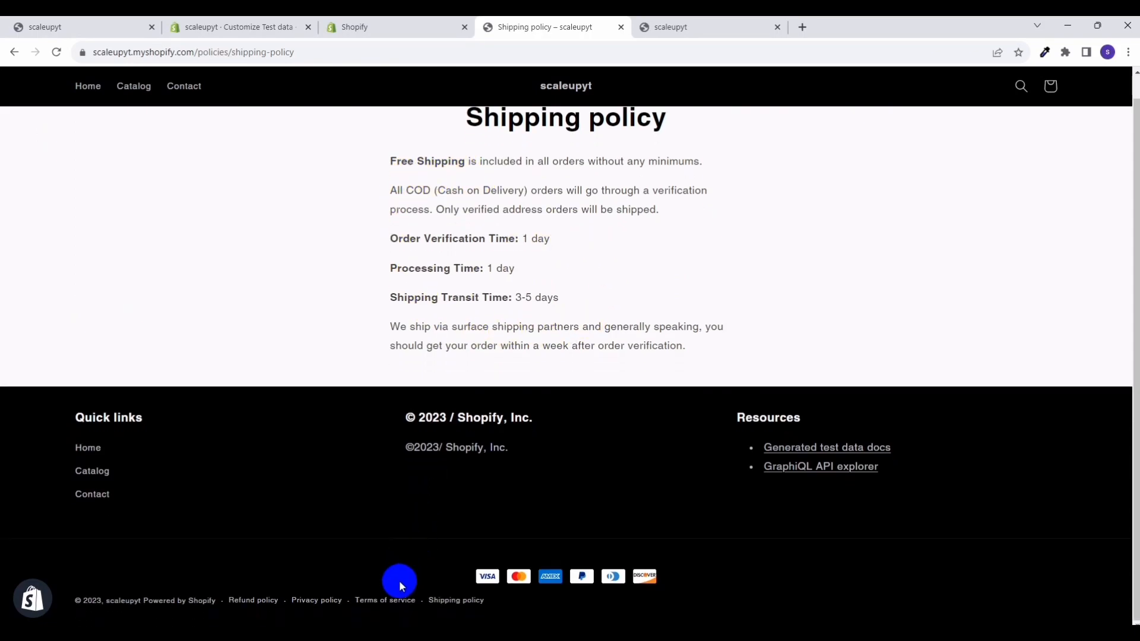
{"action": "left_click", "coordinate": [393, 600]}
{"action": "scroll", "coordinate": [457, 463], "scroll_direction": "down", "scroll_amount": 20}
{"action": "scroll", "coordinate": [457, 453], "scroll_direction": "down", "scroll_amount": 20}
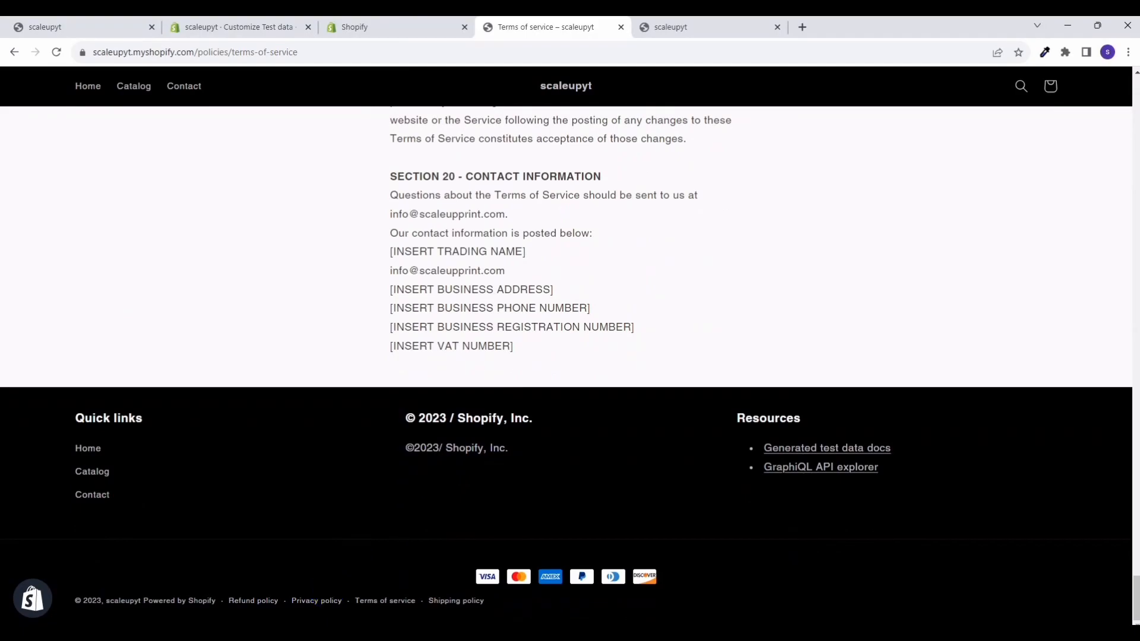
Open the Refund policy page from the storefront footer and read through its return, exchange and refund sections.
{"action": "left_click", "coordinate": [254, 600]}
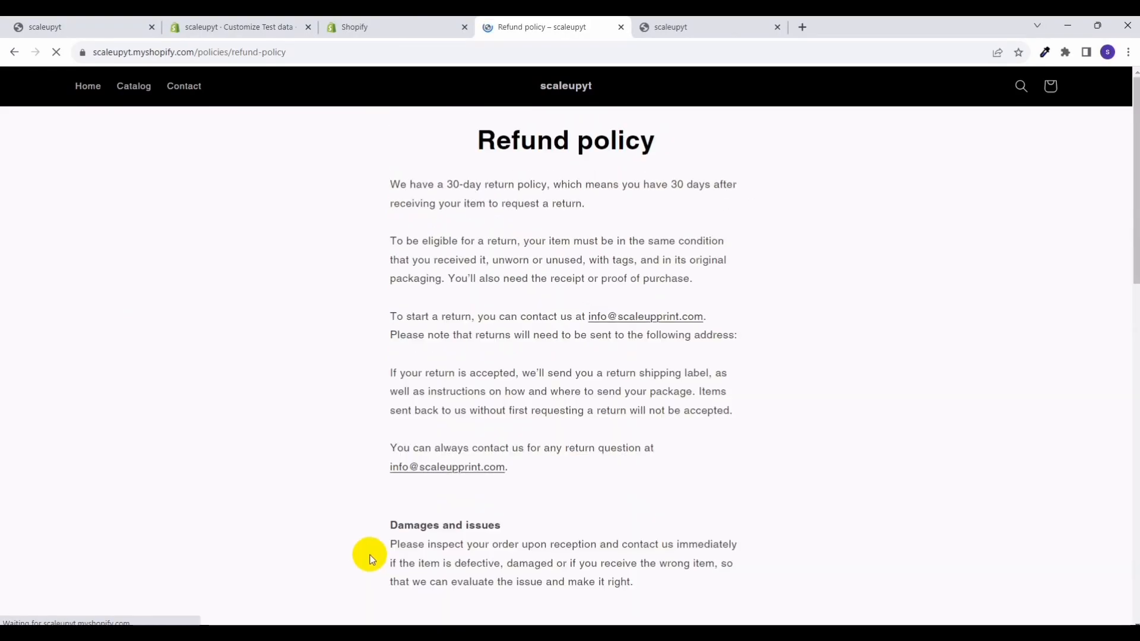
{"action": "scroll", "coordinate": [420, 471], "scroll_direction": "down", "scroll_amount": 10}
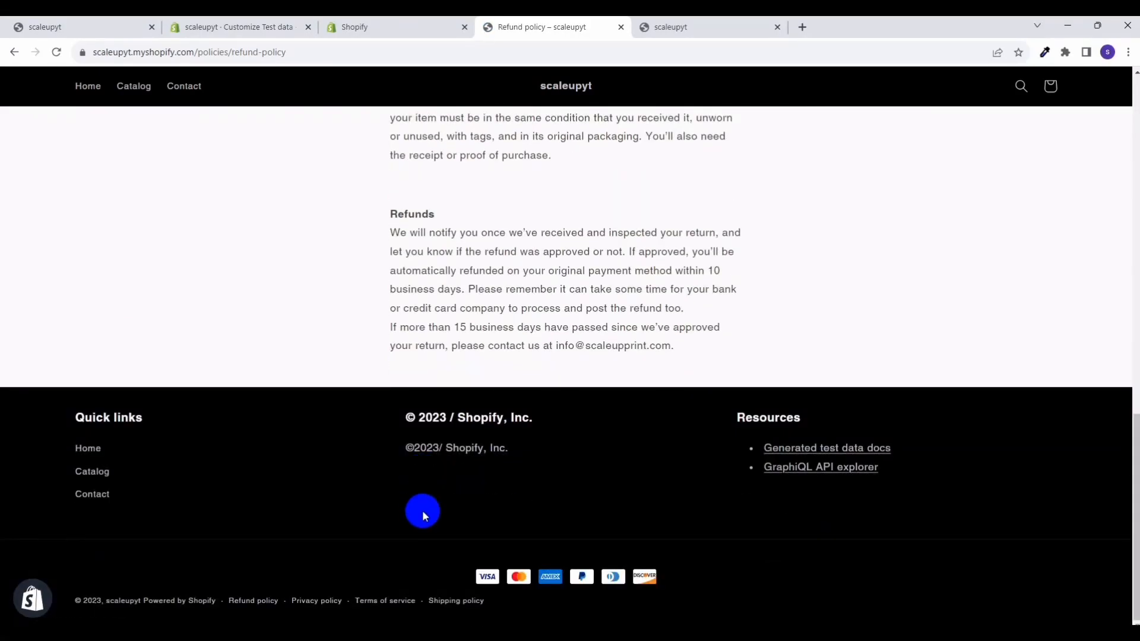
{"action": "scroll", "coordinate": [582, 573], "scroll_direction": "up", "scroll_amount": 15}
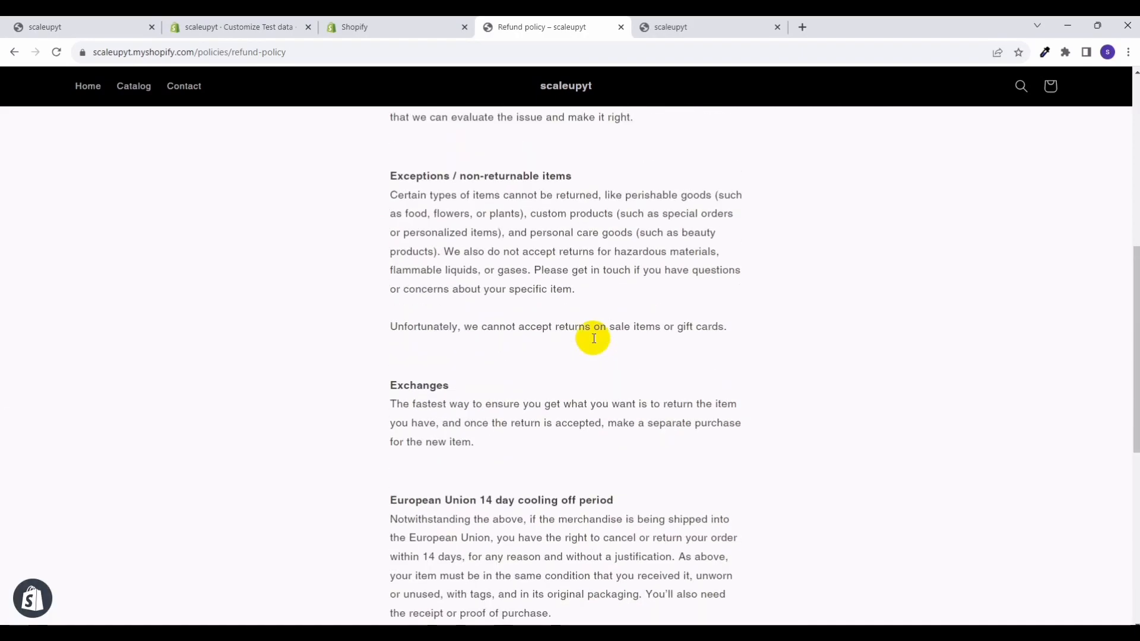
{"action": "scroll", "coordinate": [501, 375], "scroll_direction": "down", "scroll_amount": 10}
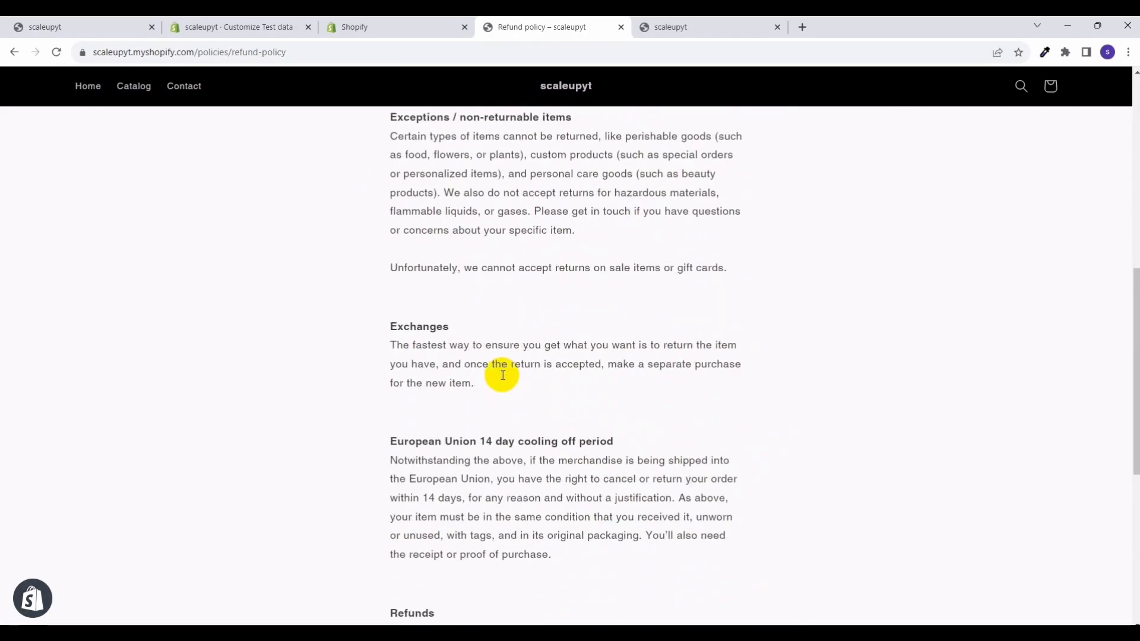